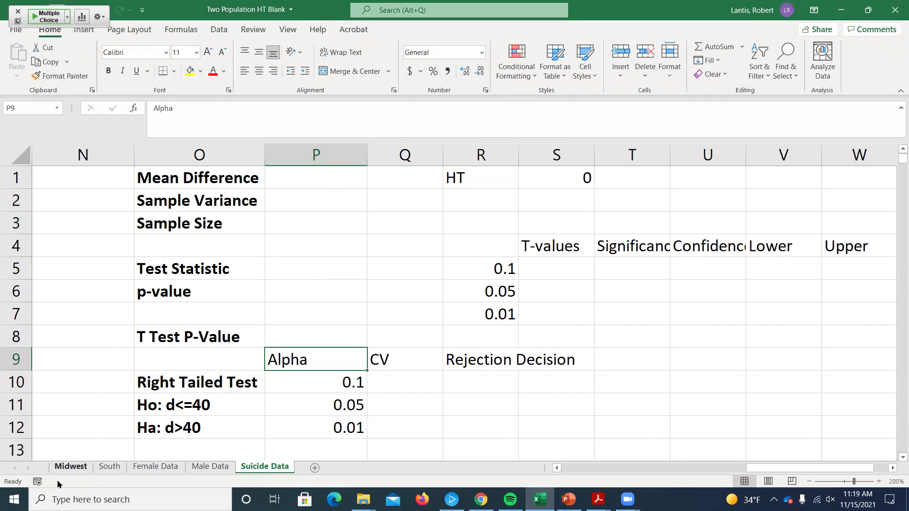
- Review the Midwest sheet's school enrollment records, its blank summary tables and the given population variance in M5
left_click(70, 468)
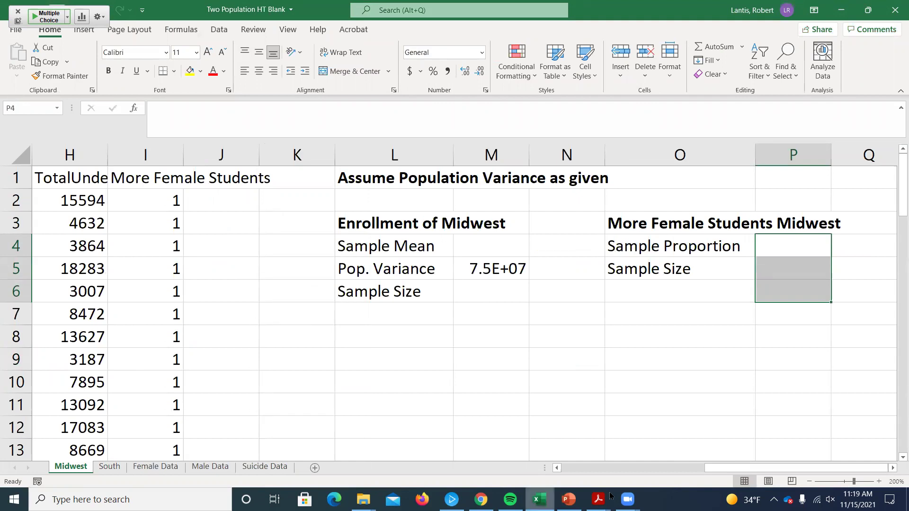
left_click_drag(713, 465, 570, 463)
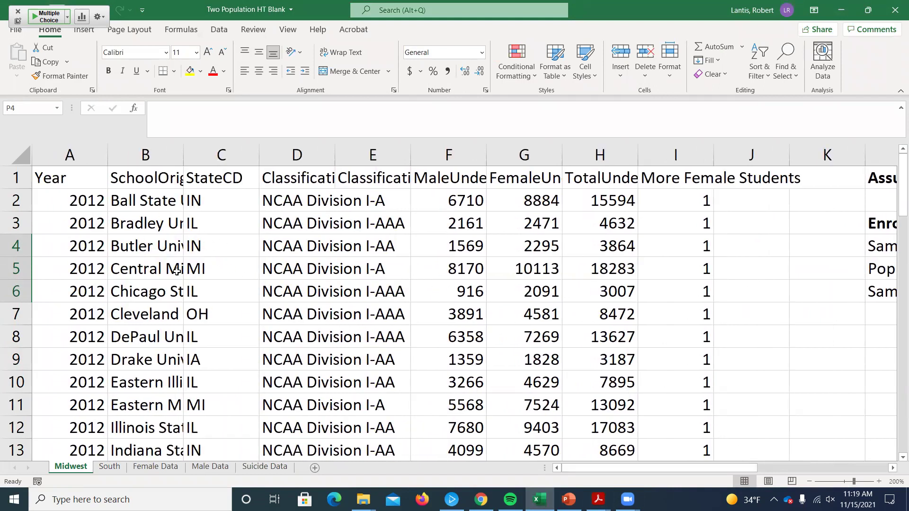
scroll(199, 279, "down", 16)
scroll(168, 296, "up", 1)
scroll(168, 296, "up", 1)
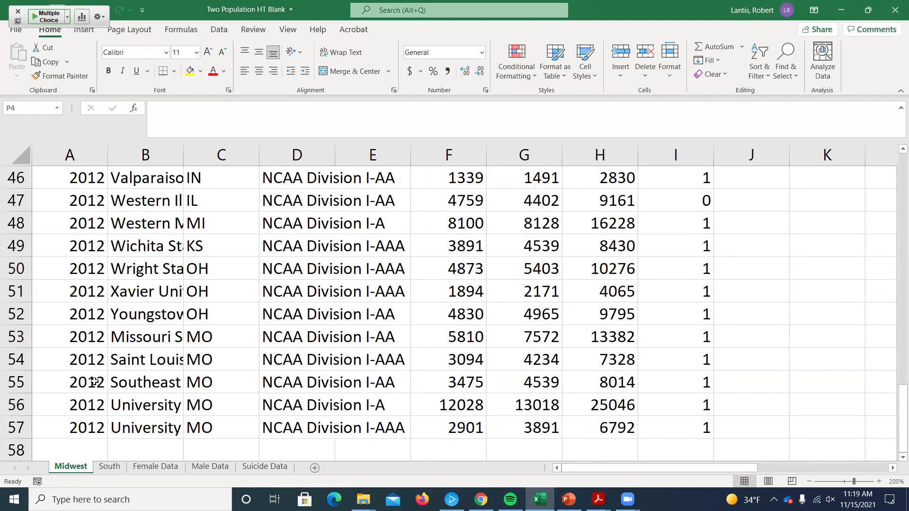
scroll(135, 388, "up", 15)
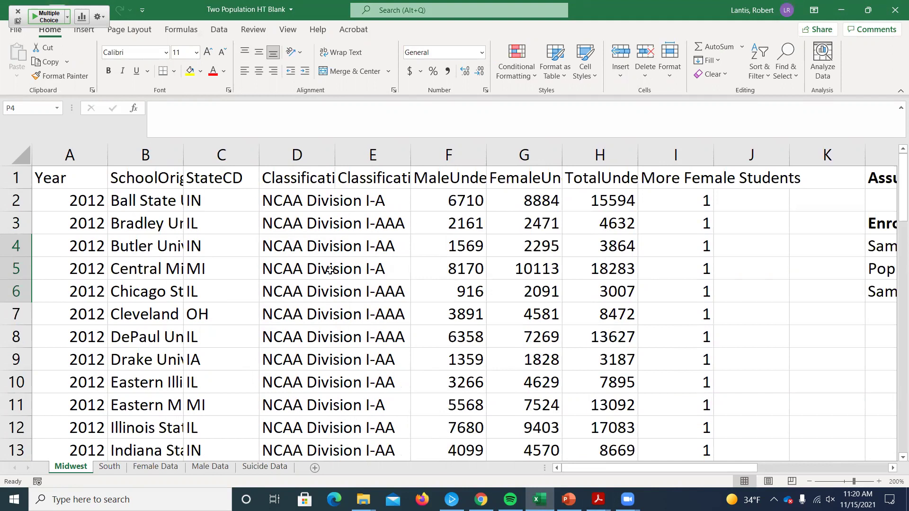
scroll(355, 325, "down", 7)
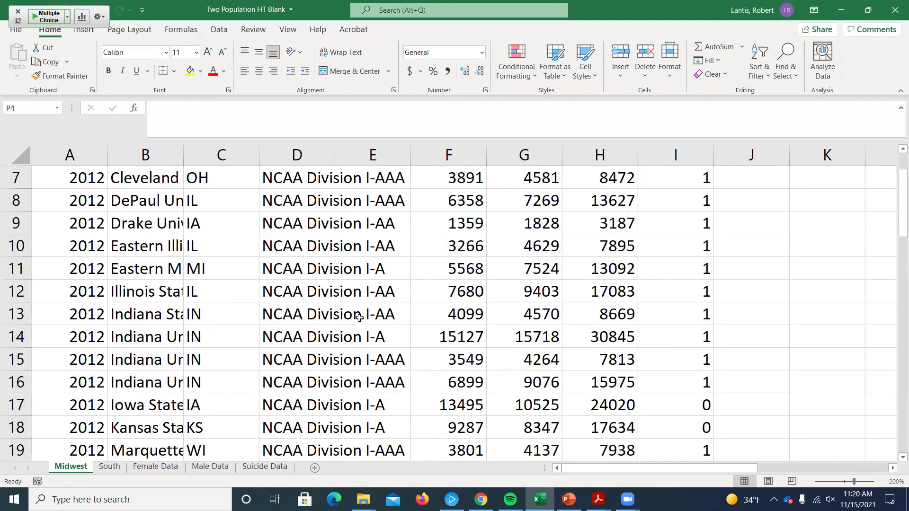
scroll(357, 322, "up", 7)
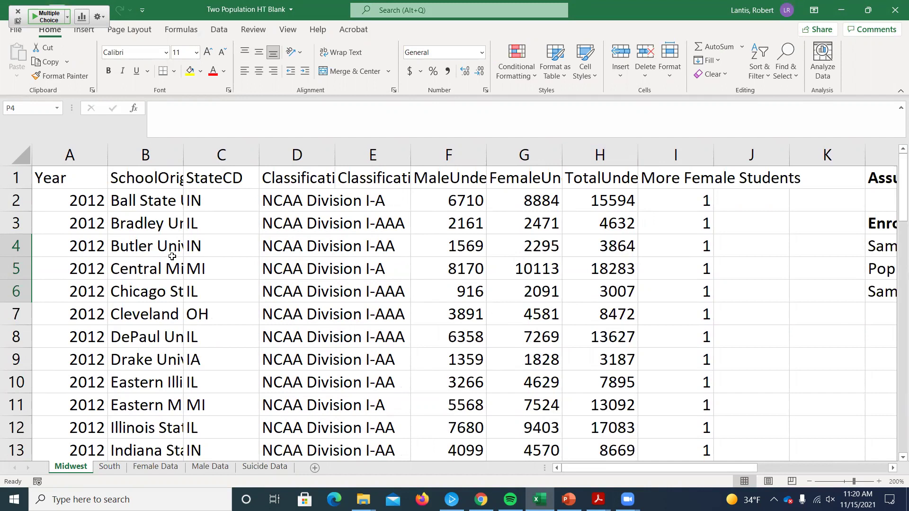
left_click_drag(630, 467, 777, 483)
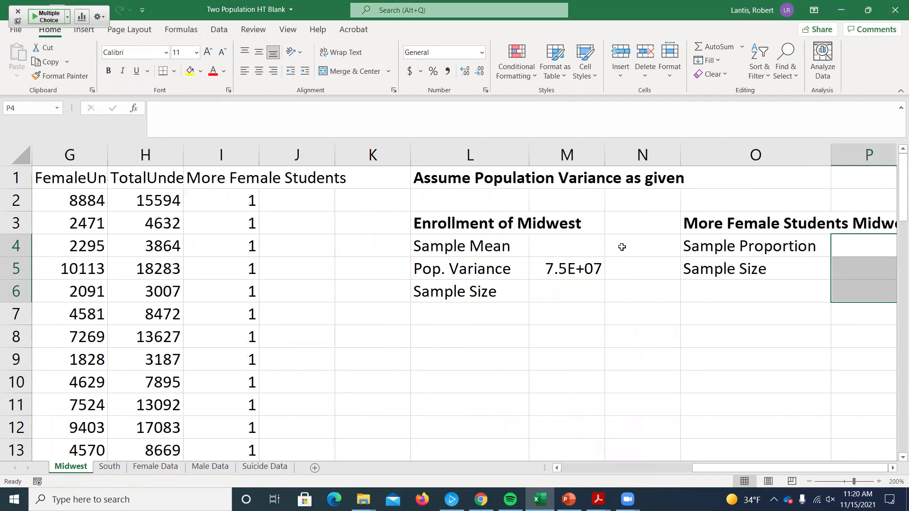
left_click(581, 263)
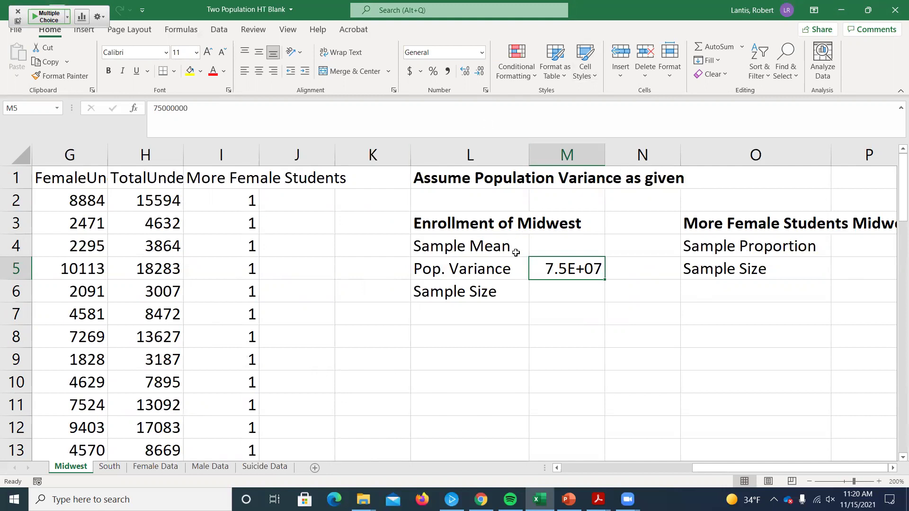
- Calculate the Midwest enrollment sample mean in M4 with AVERAGE over the total undergraduates in H2:H57
left_click(569, 251)
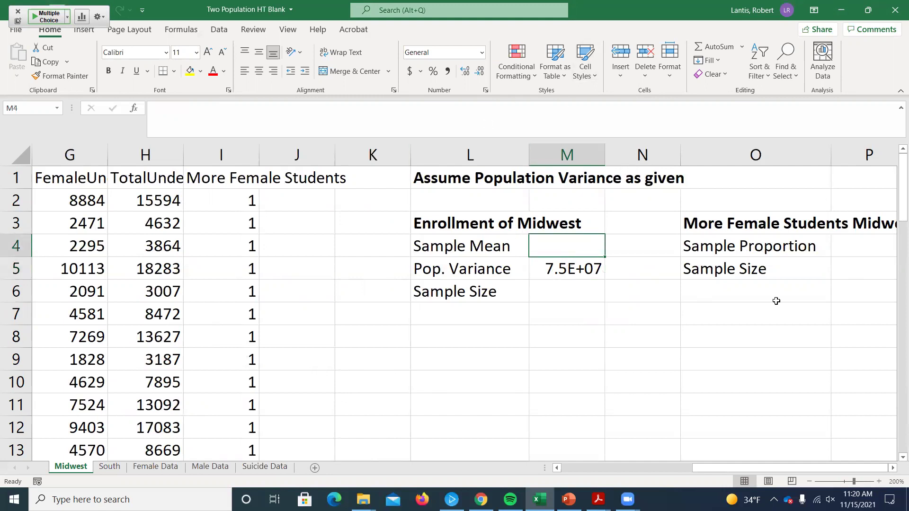
type("=average(")
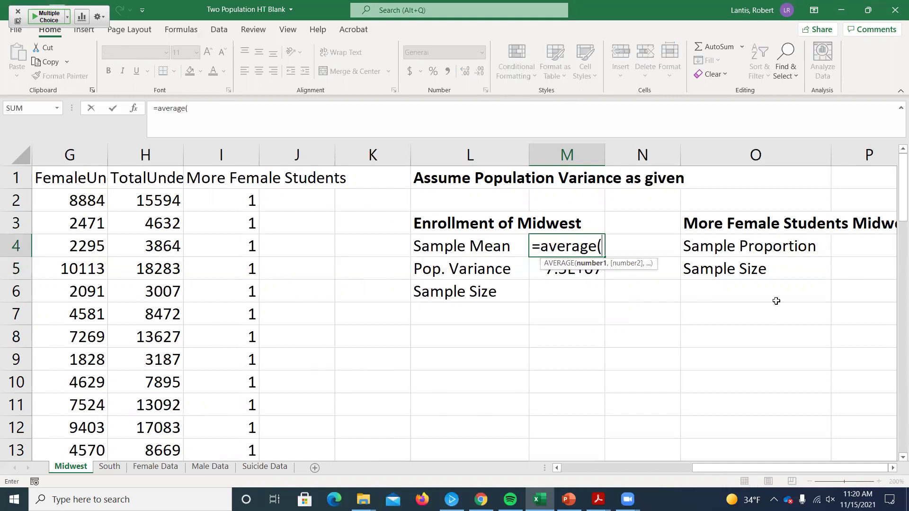
left_click(160, 197)
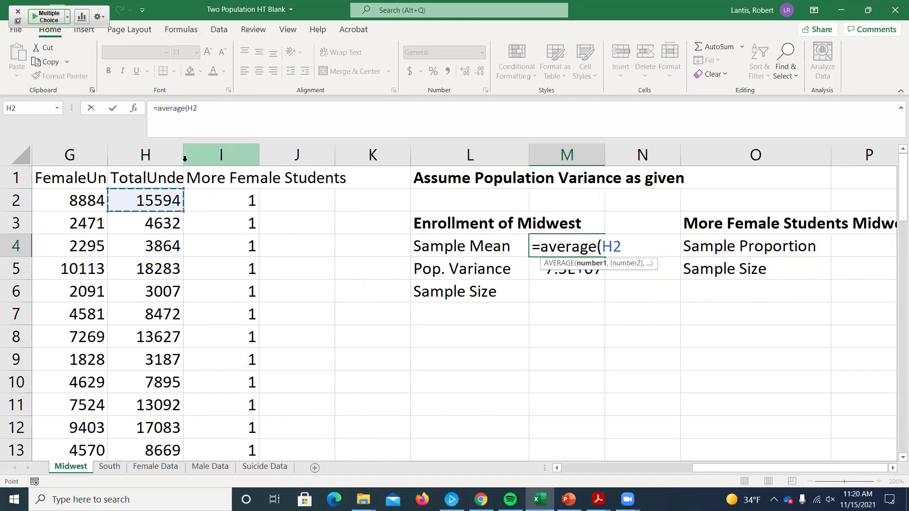
key("ctrl+shift+Down")
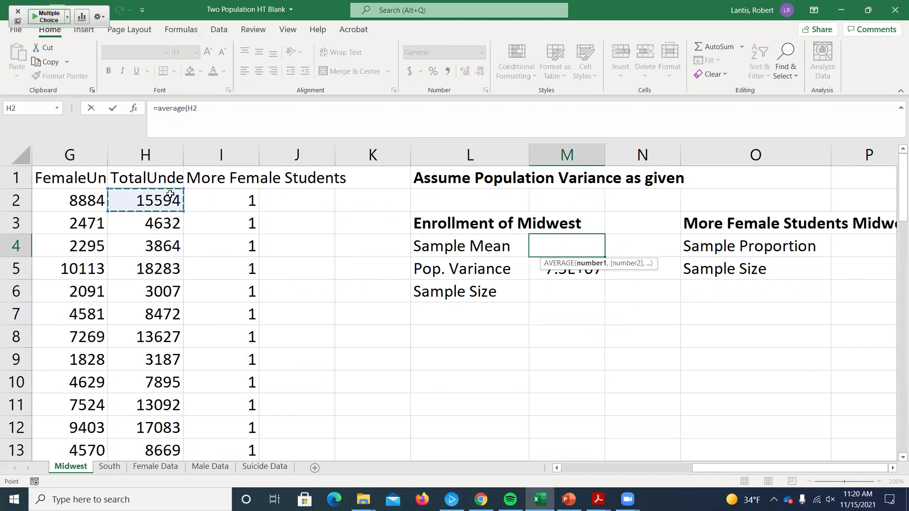
key("Return")
scroll(219, 239, "up", 2)
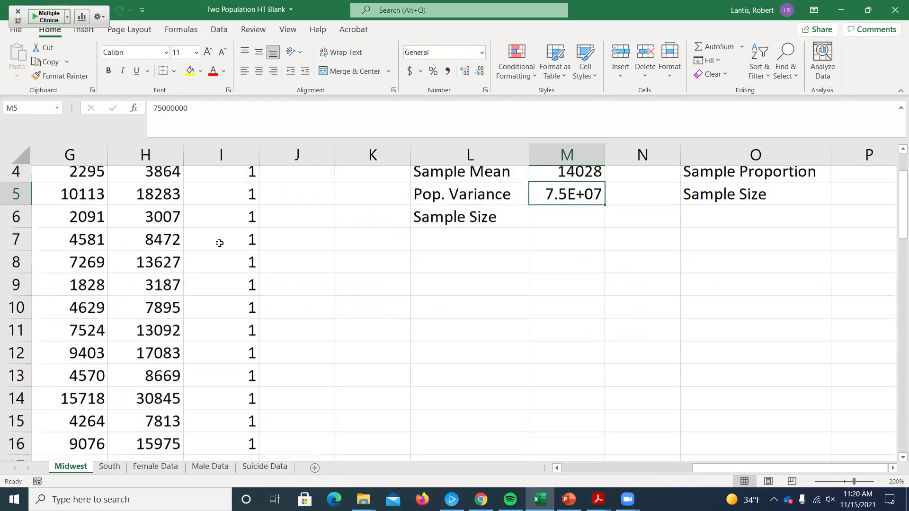
- Fit column H to its TotalUndergraduates header and calculate the Midwest sample size in M6 with COUNT over H2:H57
left_click_drag(183, 155, 243, 156)
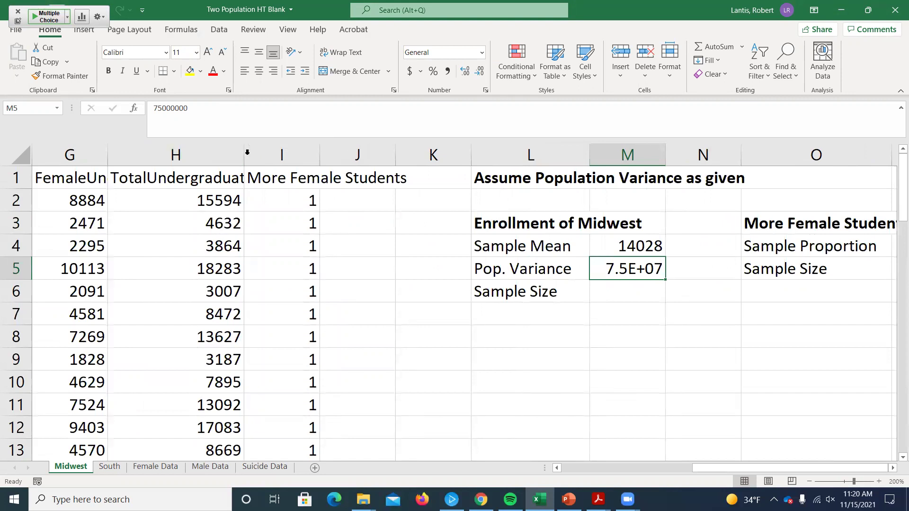
double_click(243, 155)
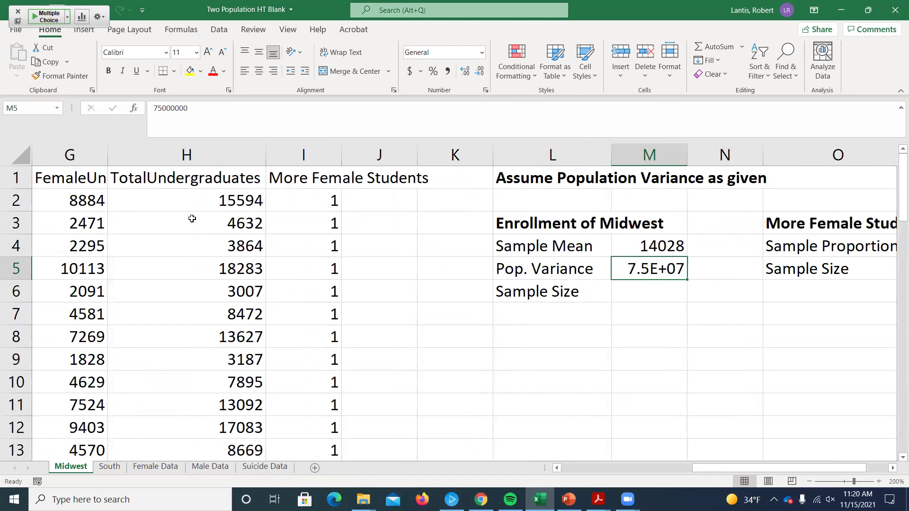
left_click(663, 289)
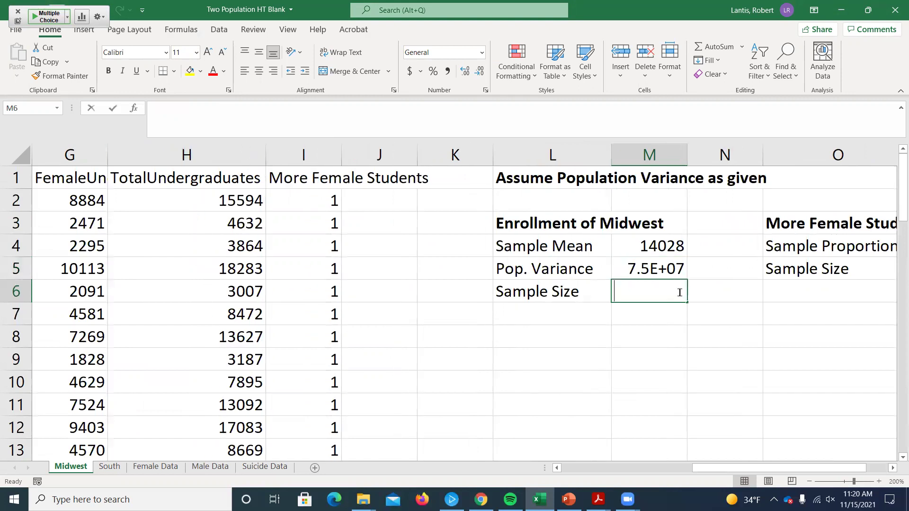
type("=count(")
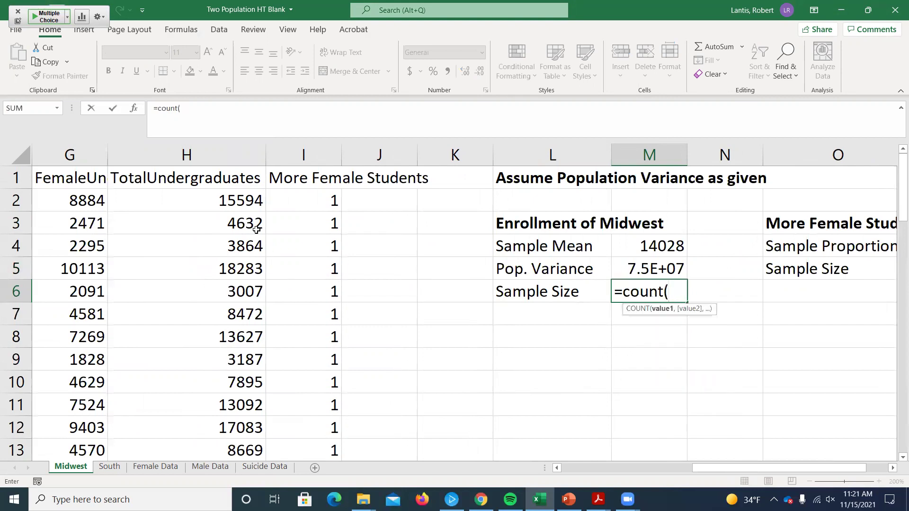
left_click(242, 200)
key("ctrl+shift+Down")
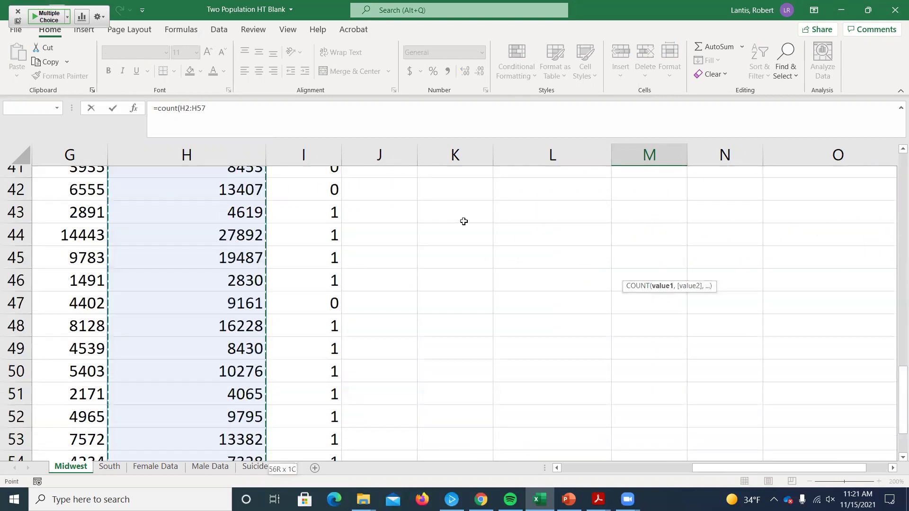
key("Return")
scroll(531, 203, "up", 2)
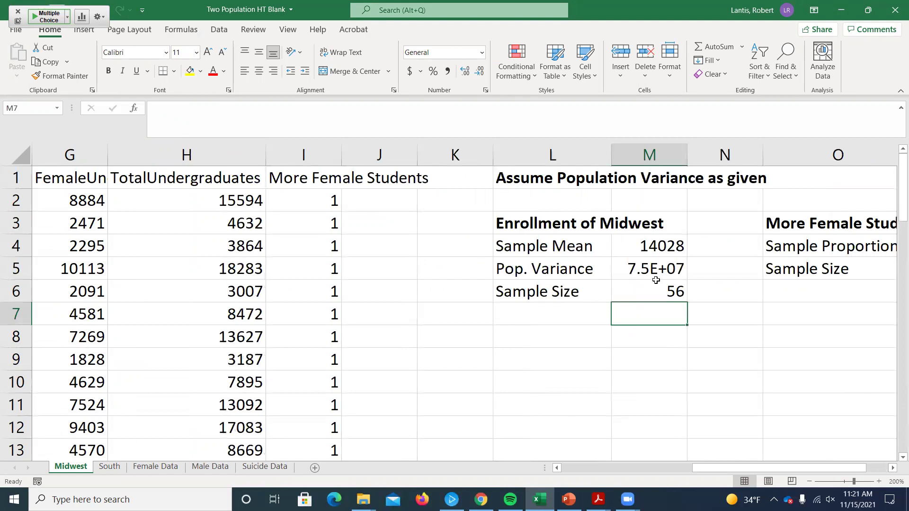
- Check the cell ranges used by the Midwest sample size formula in M6 and the sample mean formula in M4
left_click(655, 284)
double_click(653, 286)
left_click(678, 286)
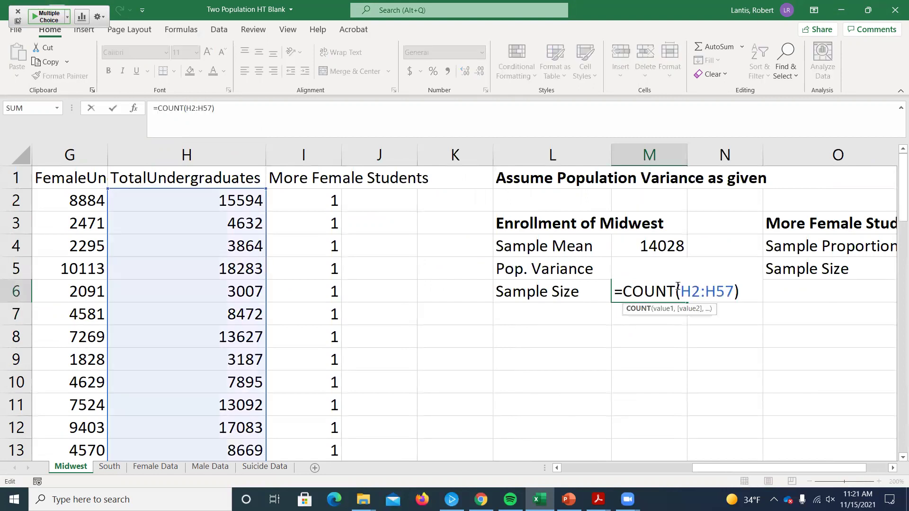
key("Return")
double_click(635, 244)
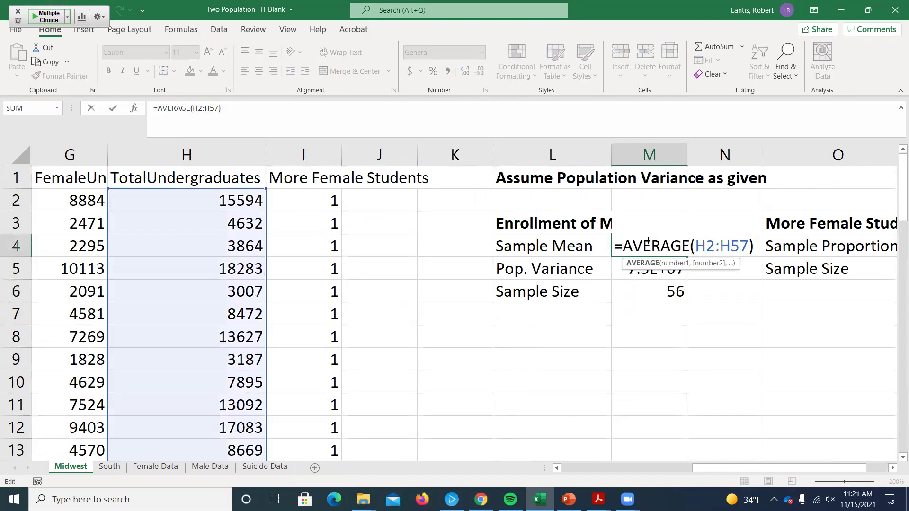
key("Return")
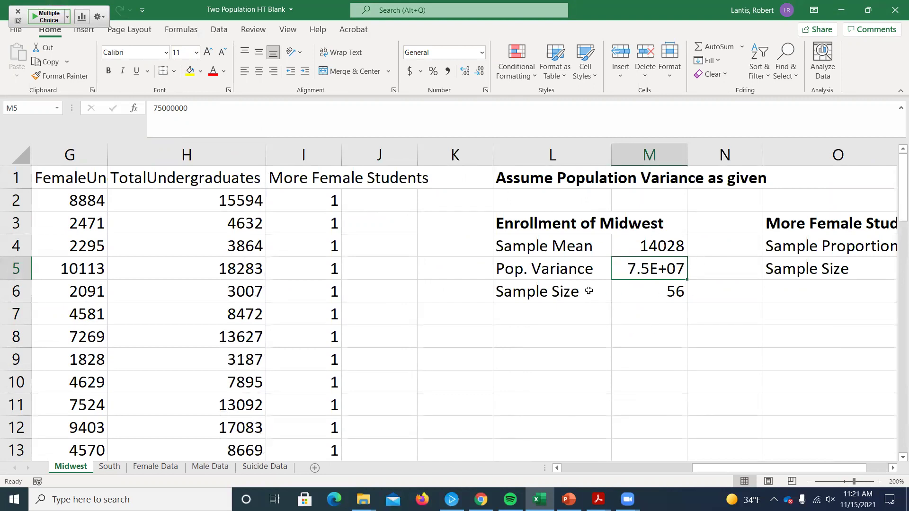
- On the South sheet, widen the SchoolOrig column to show the school names and fit the TotalUndergraduates column to its header
left_click(109, 467)
scroll(296, 345, "up", 4)
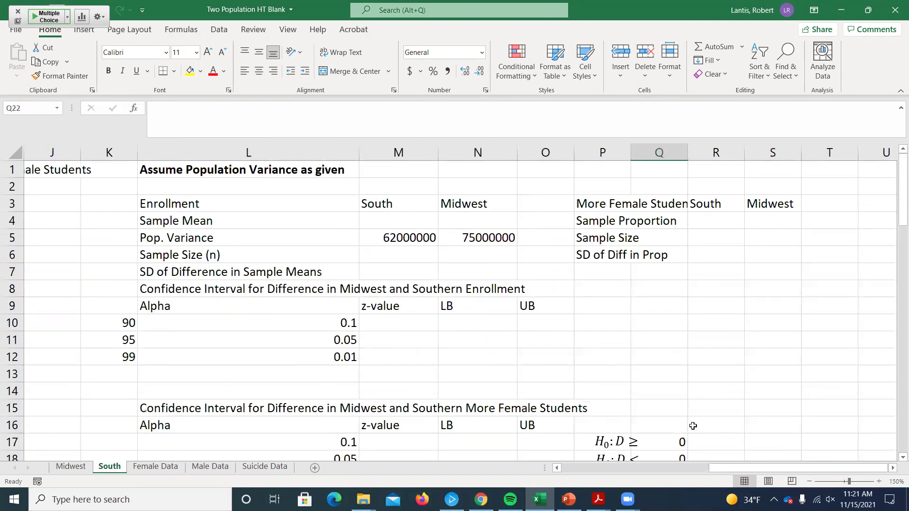
left_click_drag(740, 473, 586, 472)
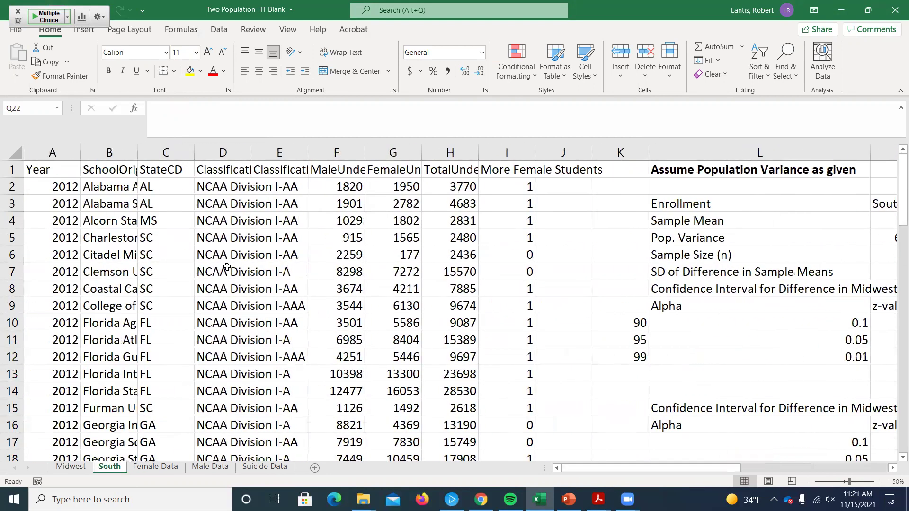
double_click(138, 156)
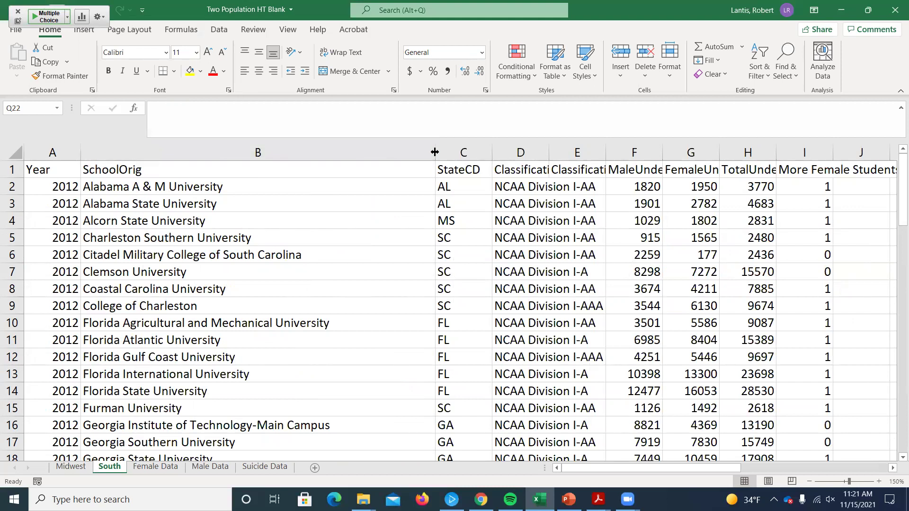
scroll(459, 291, "down", 4)
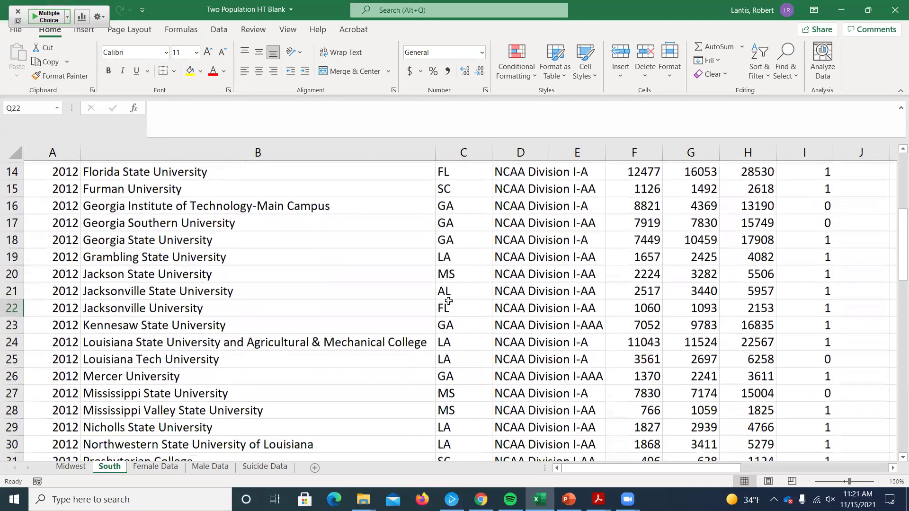
scroll(449, 302, "up", 5)
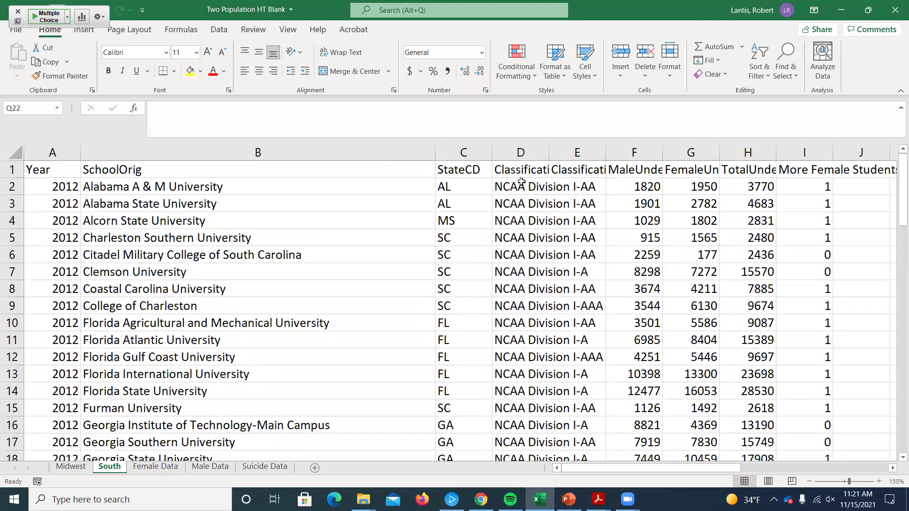
left_click_drag(439, 157, 311, 165)
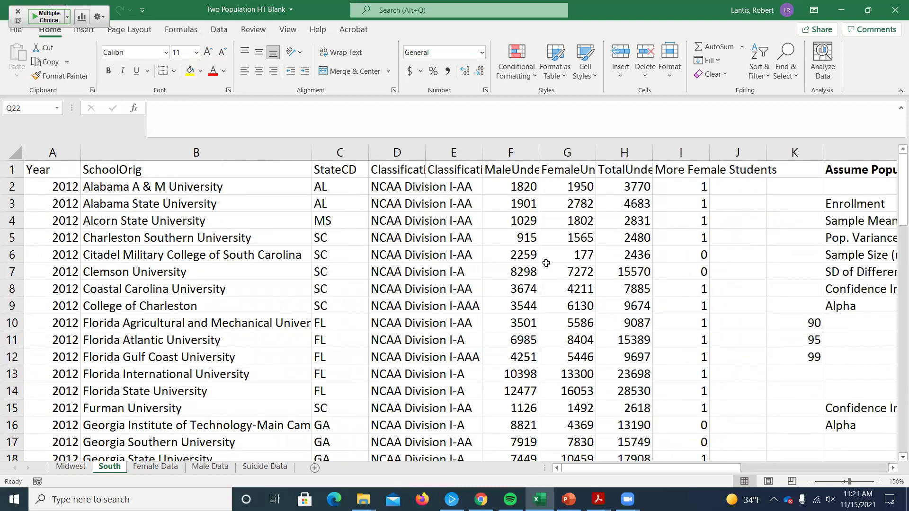
double_click(648, 144)
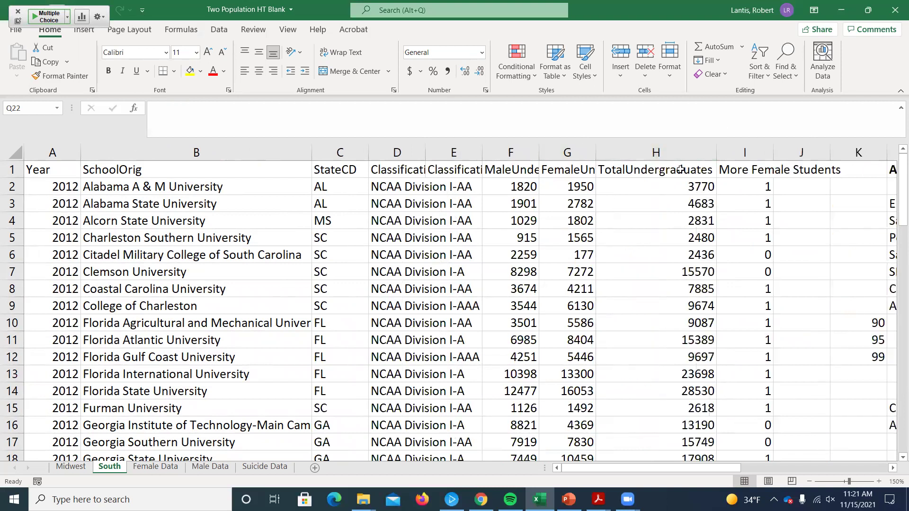
- Calculate the South enrollment sample mean in M4 with AVERAGE over the total undergraduates in H2:H70
left_click_drag(711, 467, 788, 476)
left_click(736, 227)
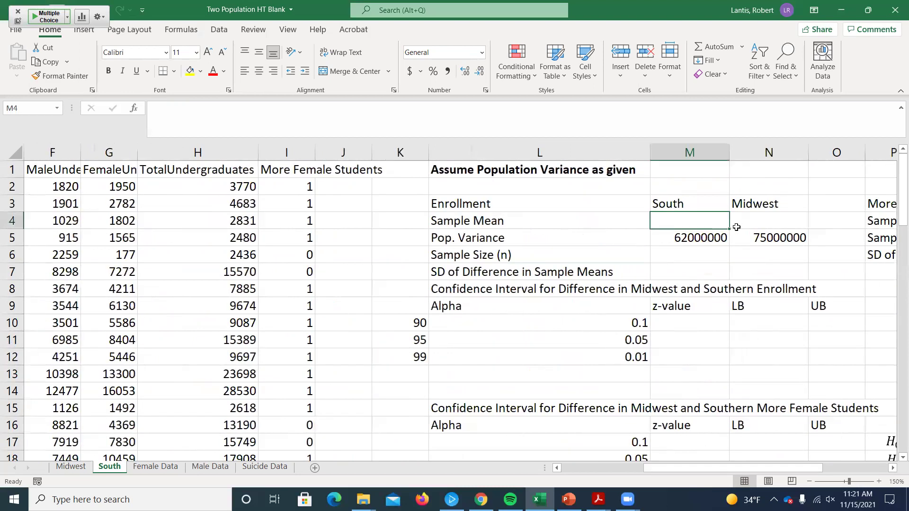
type("=average(")
key("Left")
key("Left")
key("Left")
key("Left")
key("Up")
key("Left")
key("Up")
key("ctrl+shift+Down")
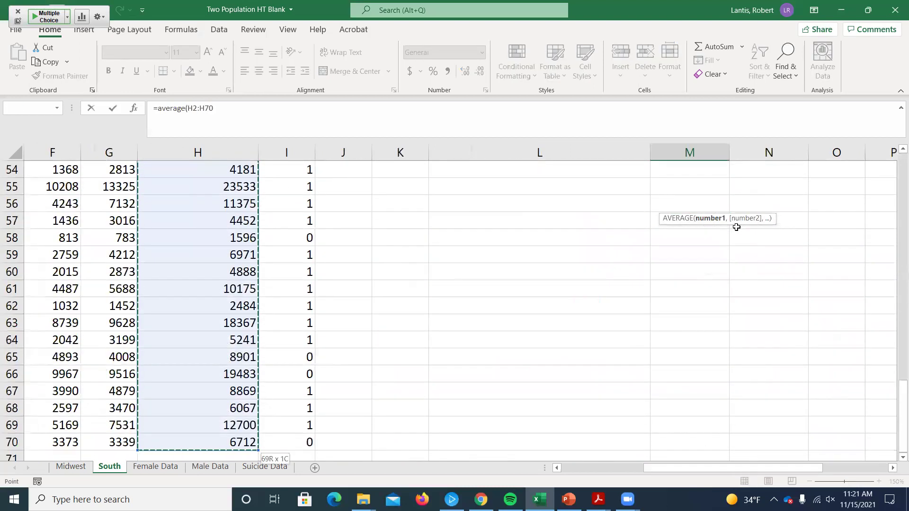
key("Return")
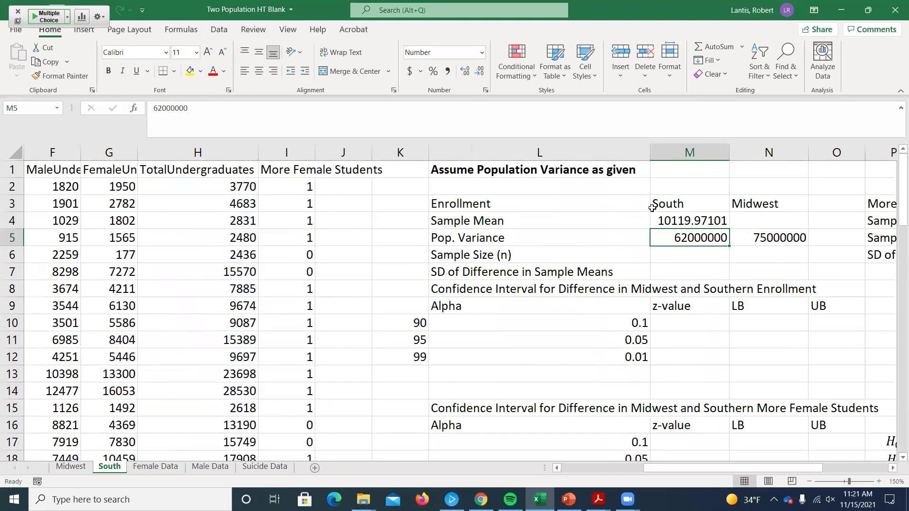
- Calculate the South enrollment sample size in M6 with COUNT over the total undergraduates in H2:H70
left_click(677, 253)
type("=count(")
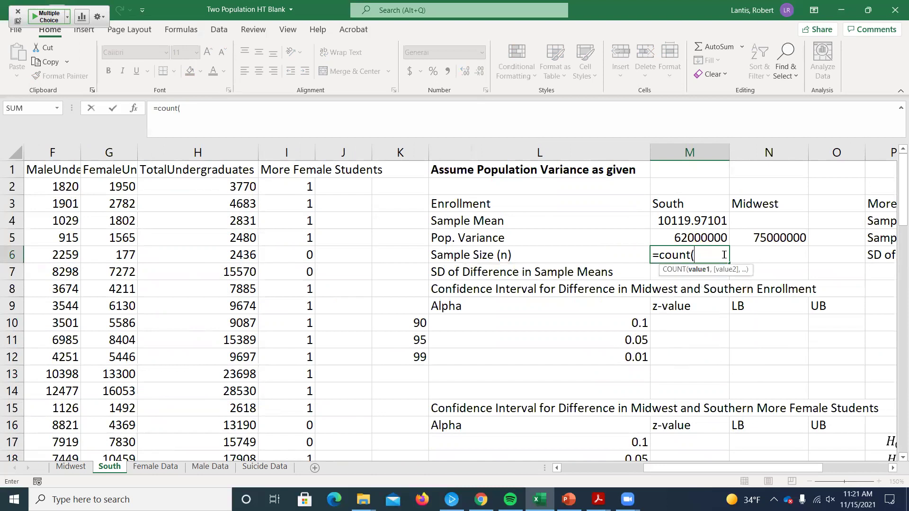
left_click(215, 189)
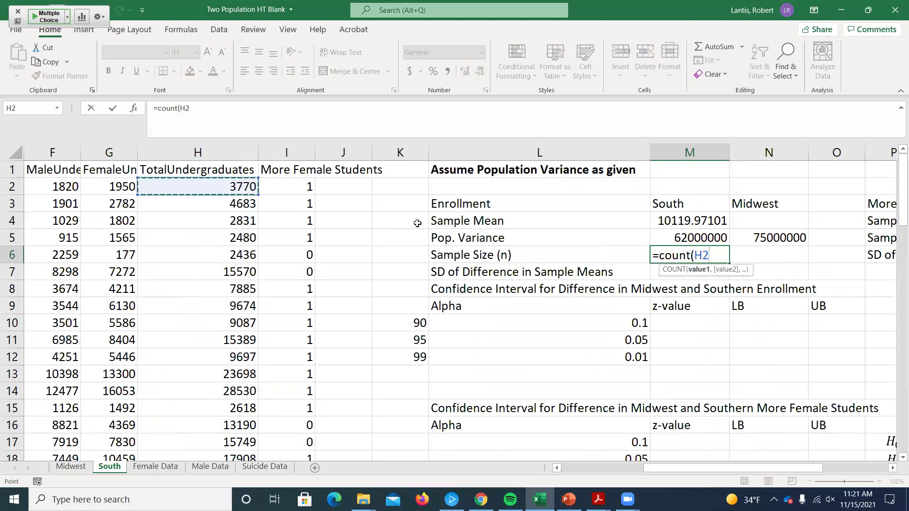
key("ctrl+shift+Down")
key("Return")
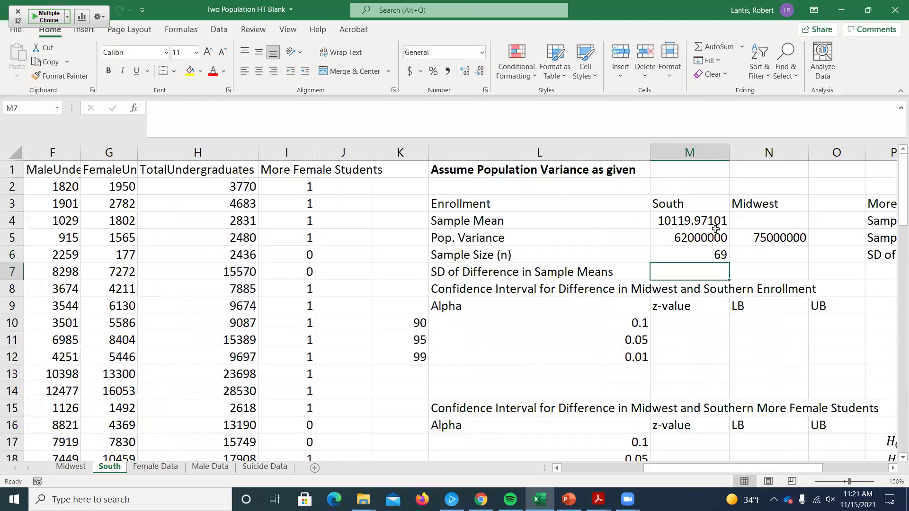
- Fill the Midwest sample mean in N4 of the South sheet by linking it to Midwest!M4
left_click(749, 222)
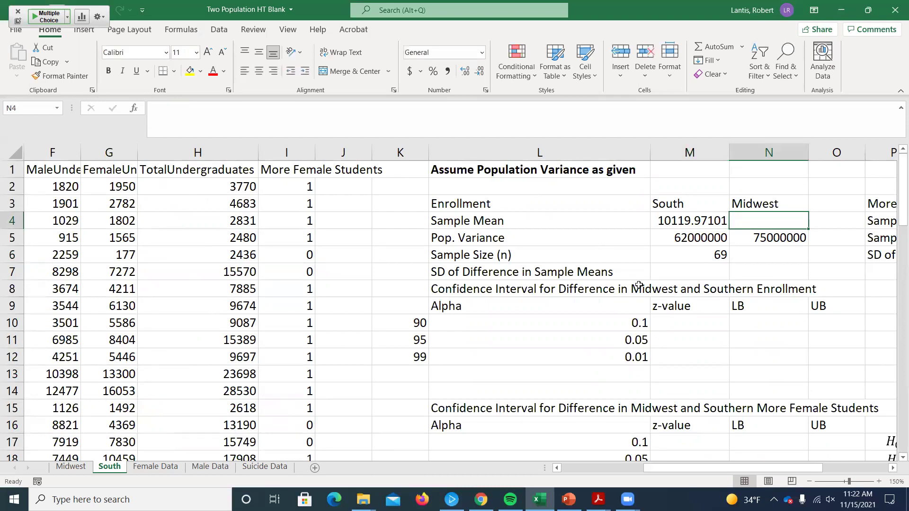
type("=")
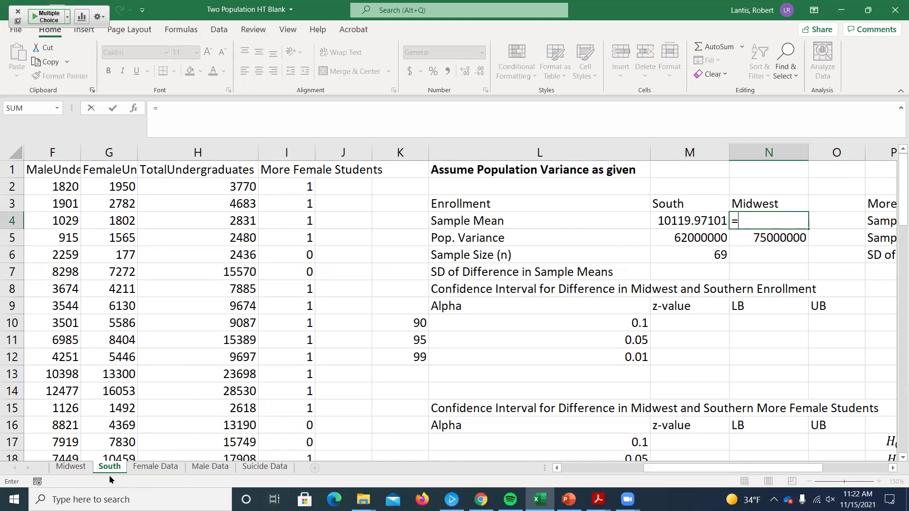
left_click(71, 466)
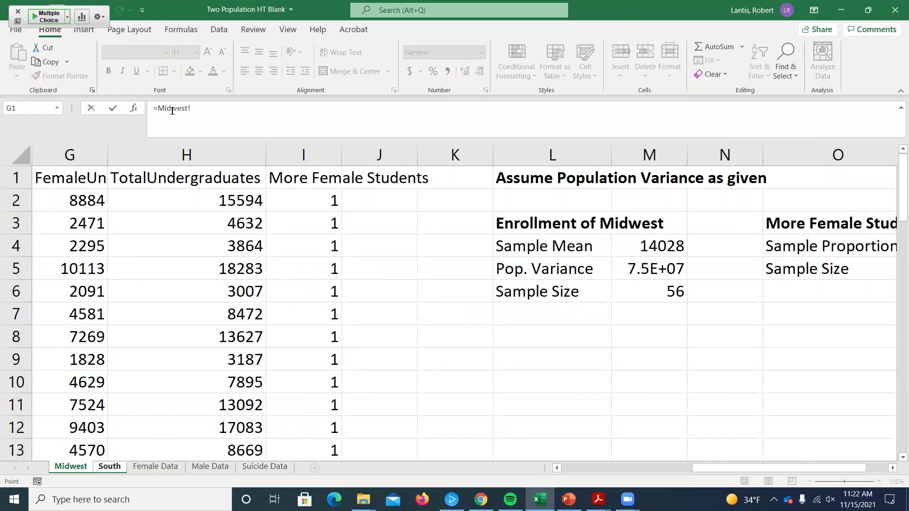
left_click(639, 245)
key("Return")
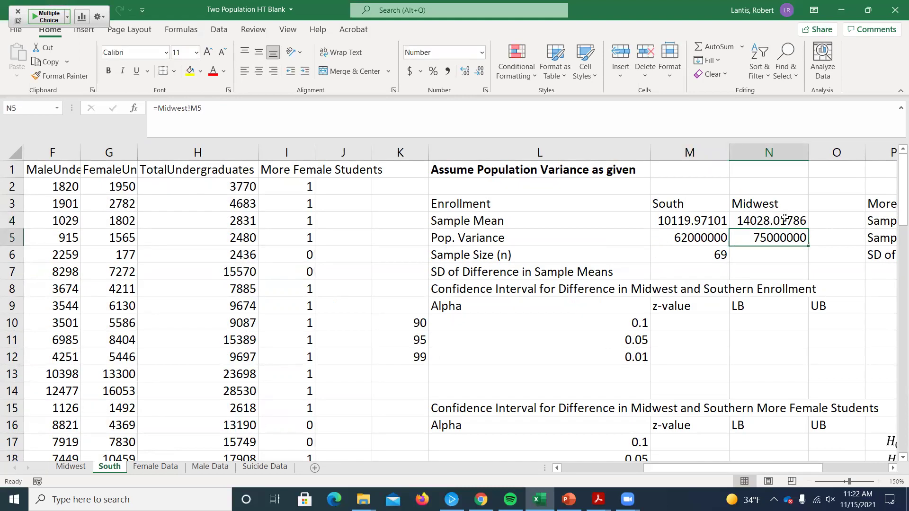
- Fill the Midwest sample size in N6 of the South sheet by linking it to Midwest!M6
left_click(764, 255)
type("=")
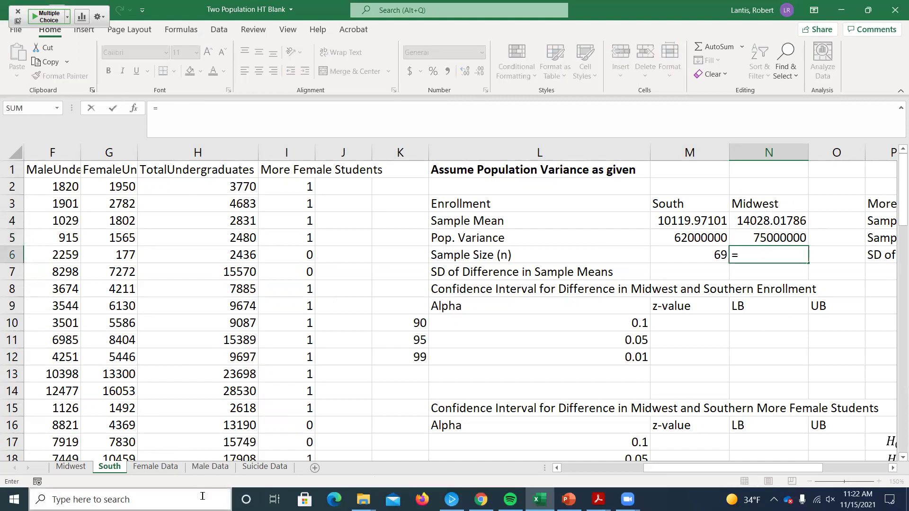
left_click(60, 466)
left_click(674, 291)
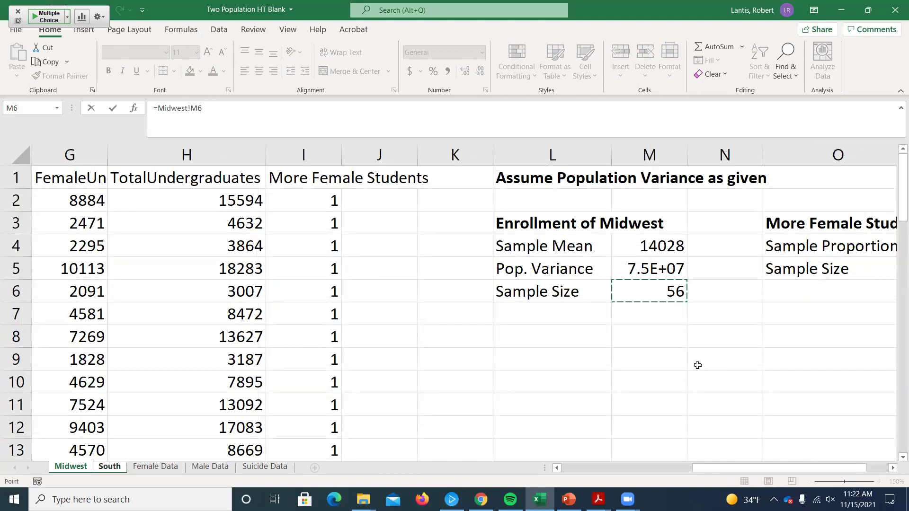
key("Return")
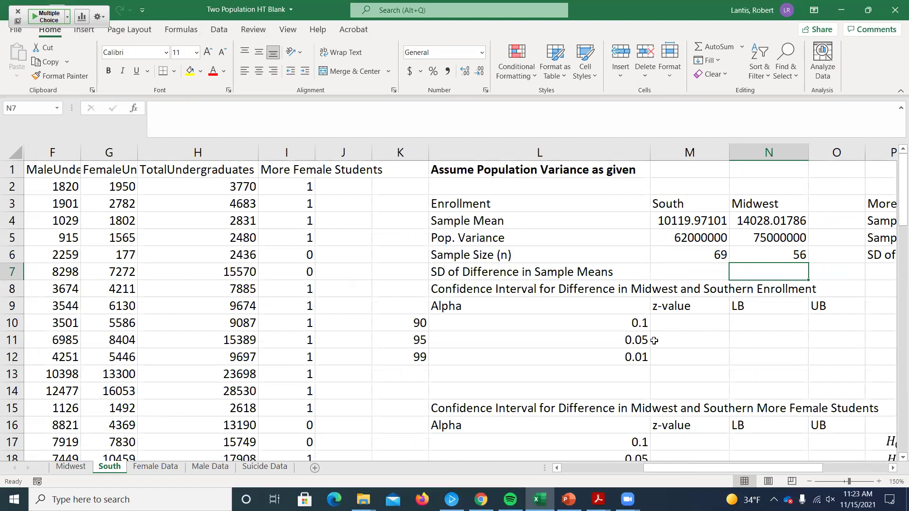
- Examine the confidence interval and hypothesis test sections laid out beneath the enrollment summary on the South sheet
scroll(575, 243, "down", 1)
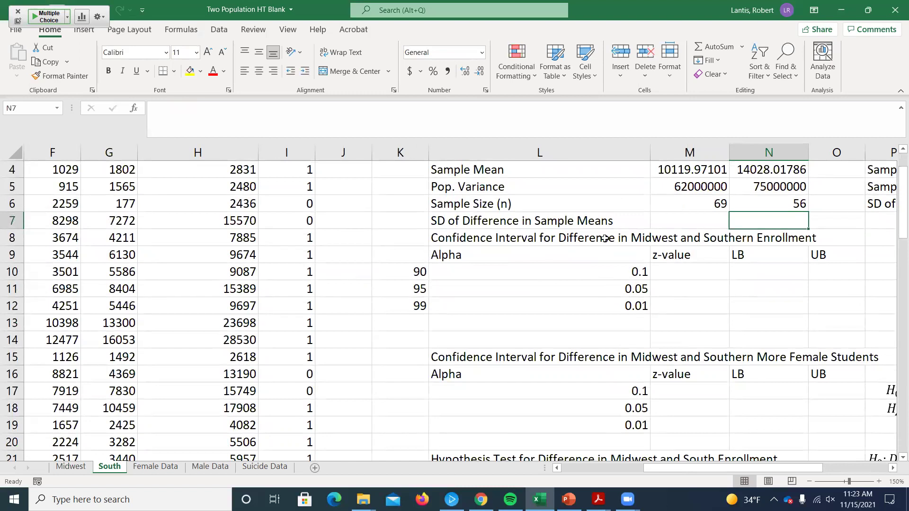
scroll(819, 303, "up", 1)
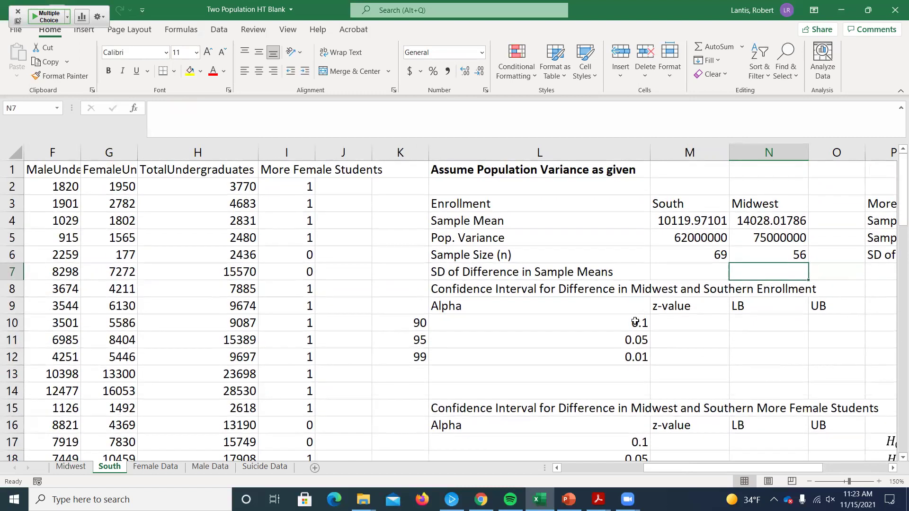
scroll(589, 291, "down", 2)
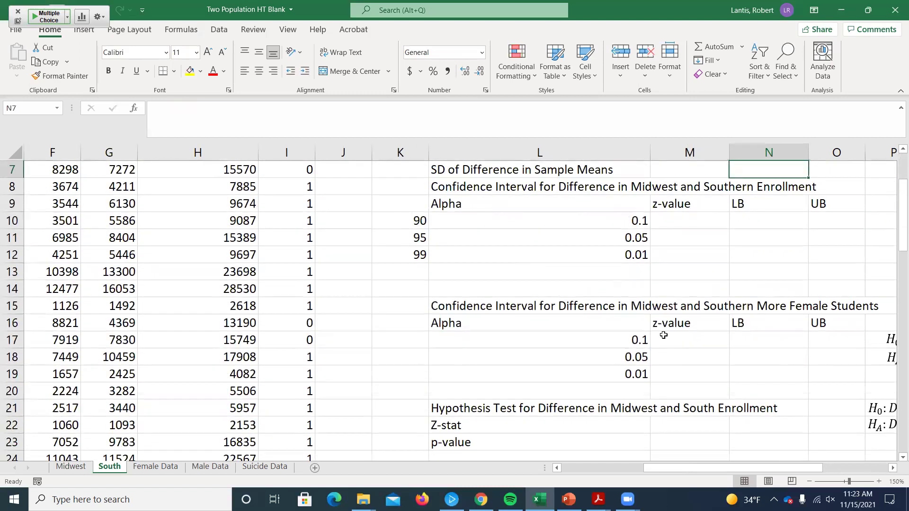
scroll(762, 312, "up", 1)
scroll(763, 312, "up", 2)
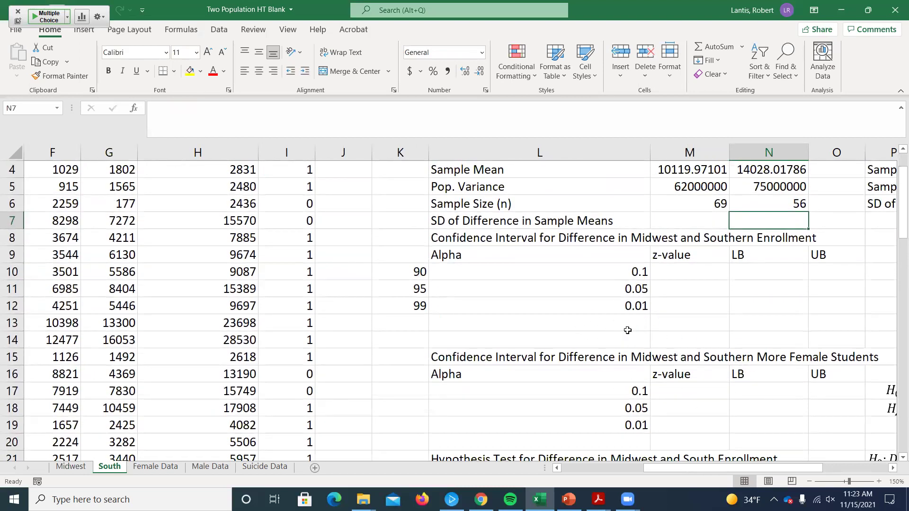
scroll(627, 330, "up", 3)
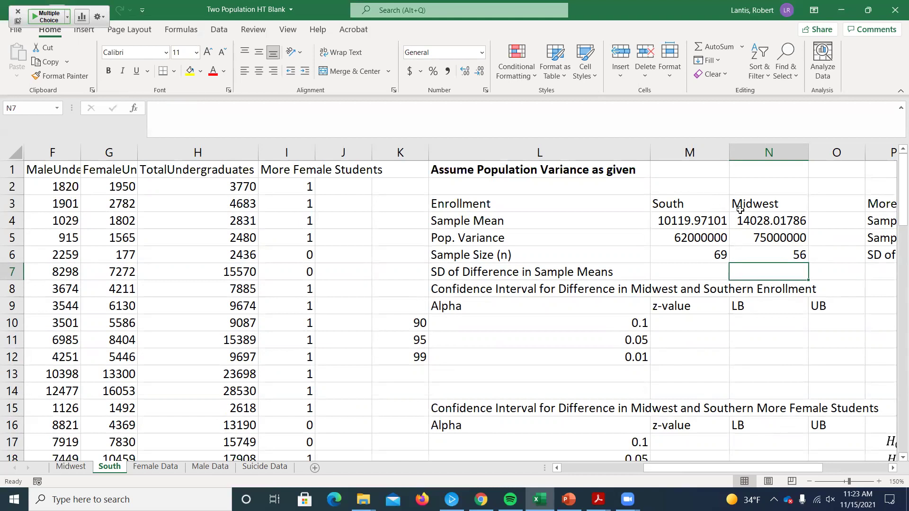
scroll(738, 210, "down", 2)
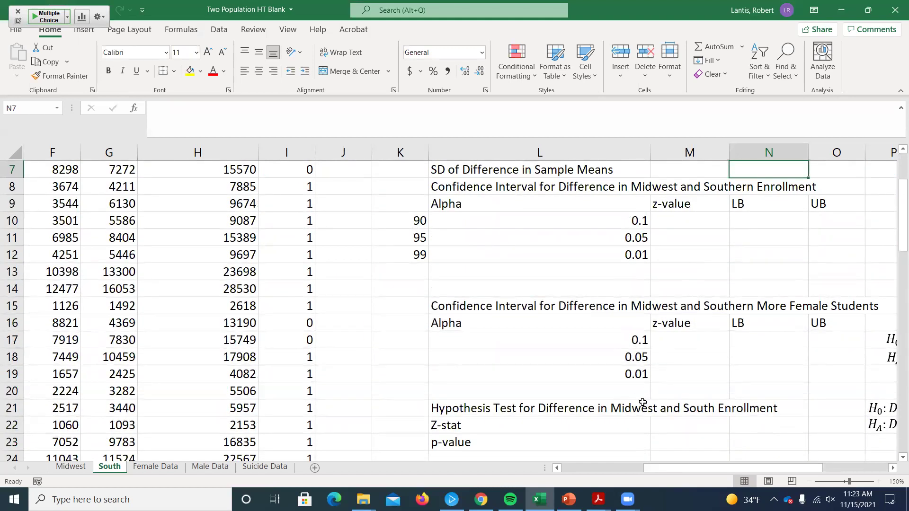
scroll(642, 403, "up", 2)
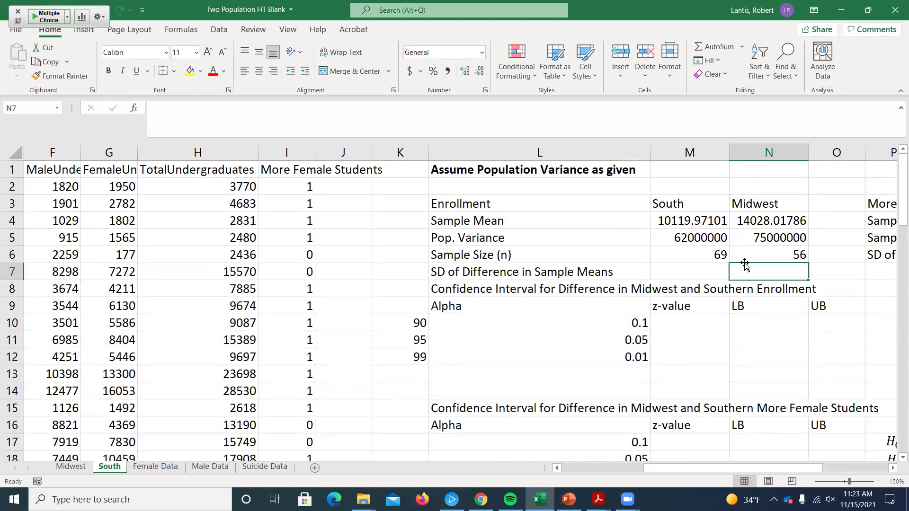
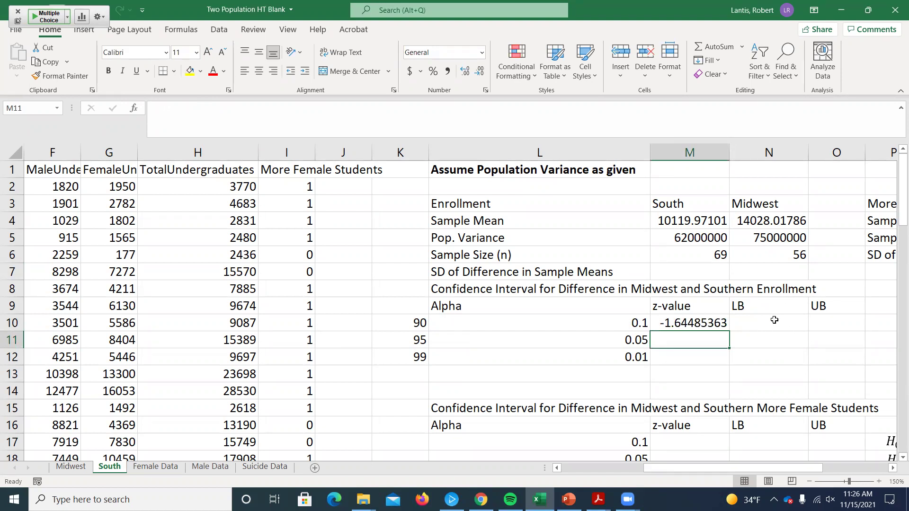
- Wrap the z-value formula in M10 in an absolute value so it reads =ABS(NORM.S.INV(L10/2))
double_click(673, 318)
type("abs(NORM.S.INV(L10/2")
left_click(804, 324)
type(")")
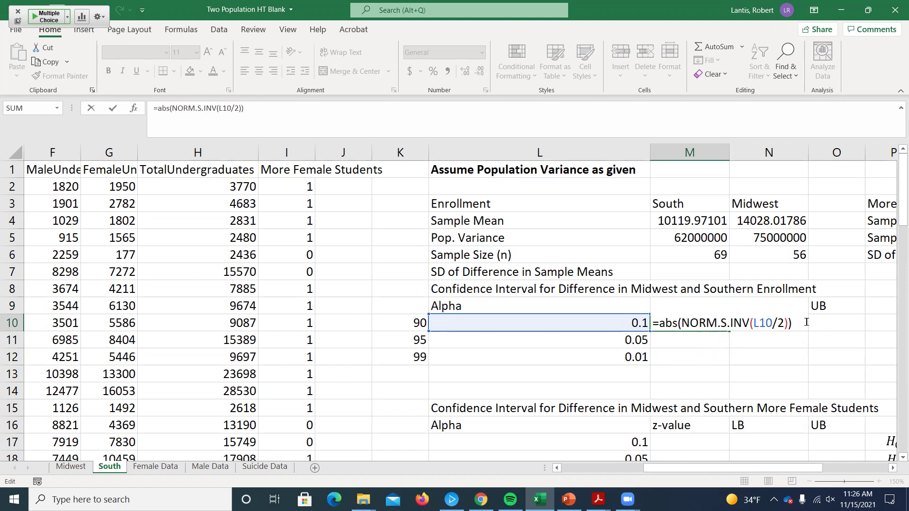
key("Return")
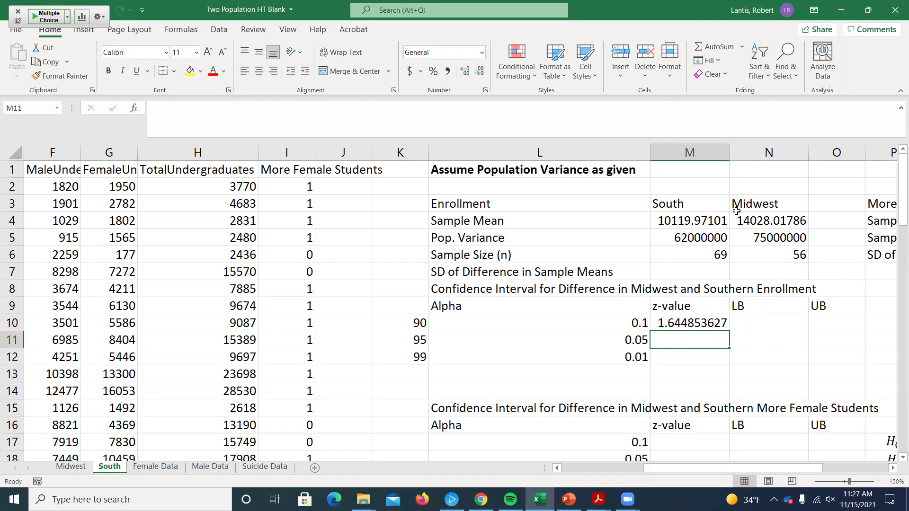
left_click(761, 325)
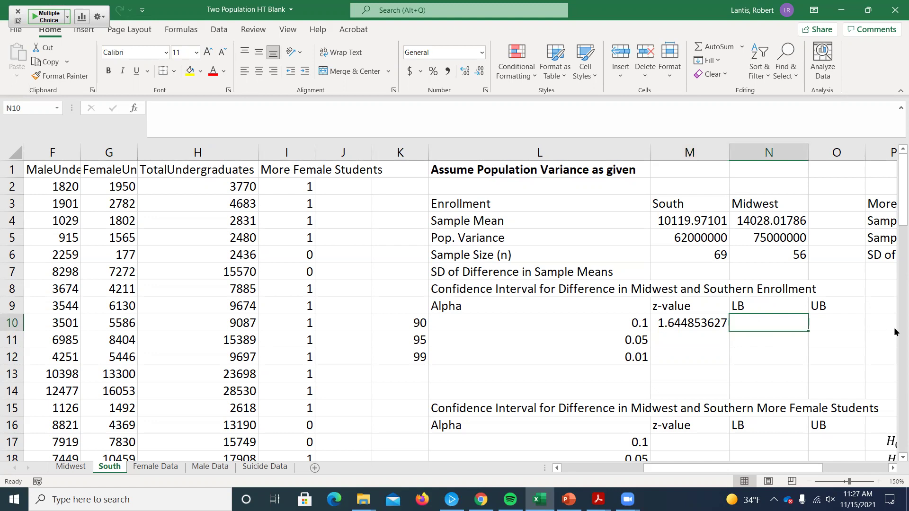
type("(")
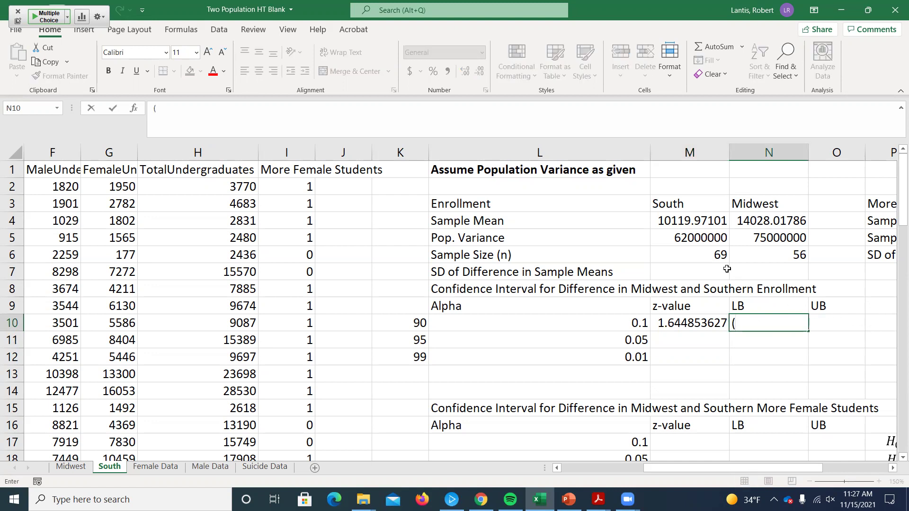
left_click(772, 221)
left_click(741, 317)
- Enter the lower bound formula =(N4-M4)-M10*M7 in N10 for the 0.1 alpha enrollment interval
double_click(762, 325)
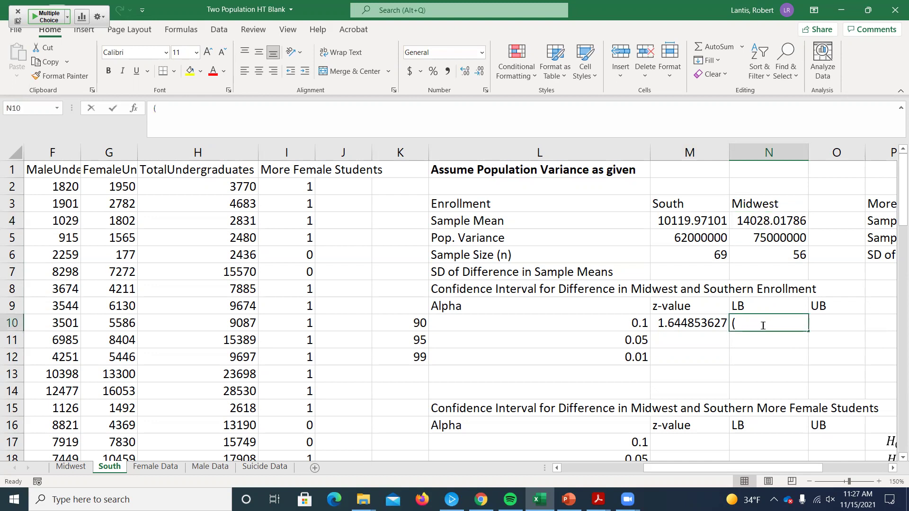
key("BackSpace")
type("=(")
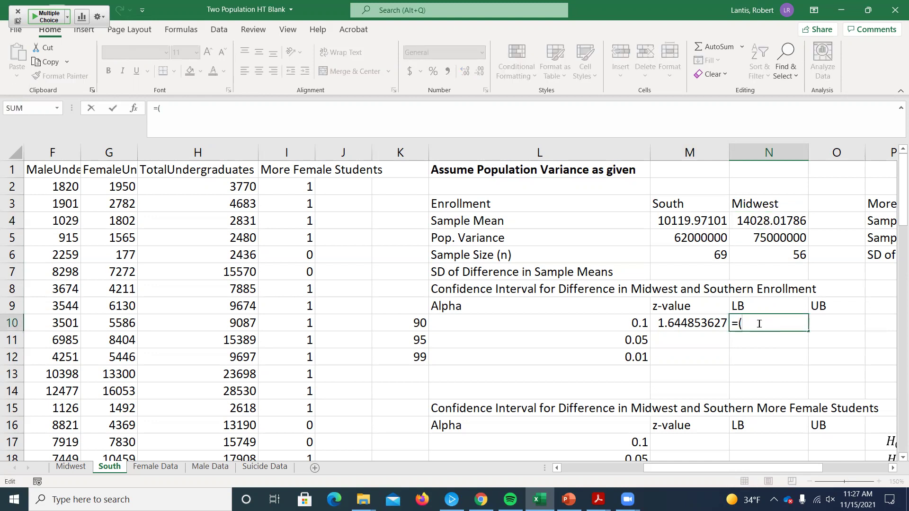
left_click(758, 220)
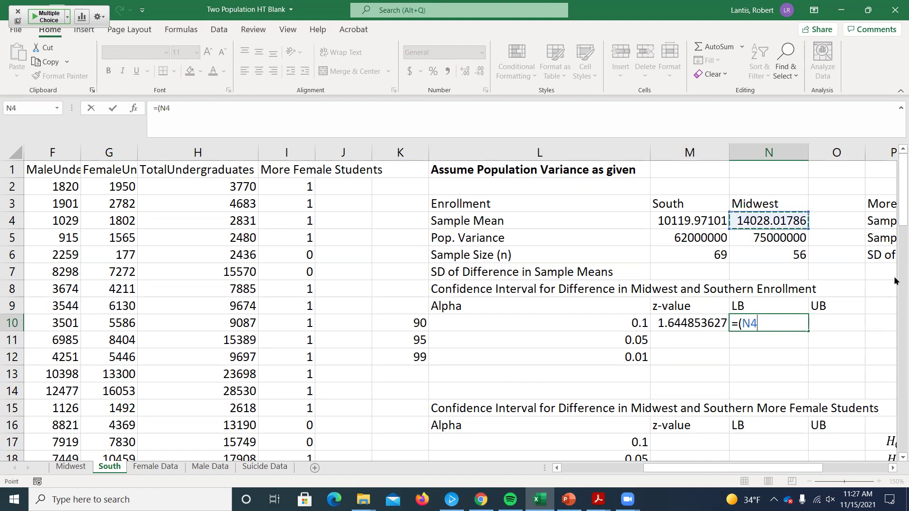
type("-")
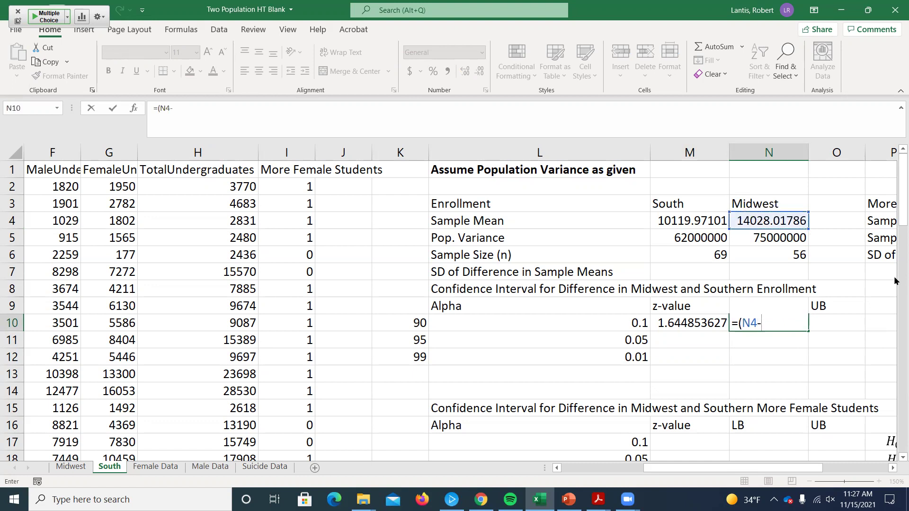
left_click(681, 220)
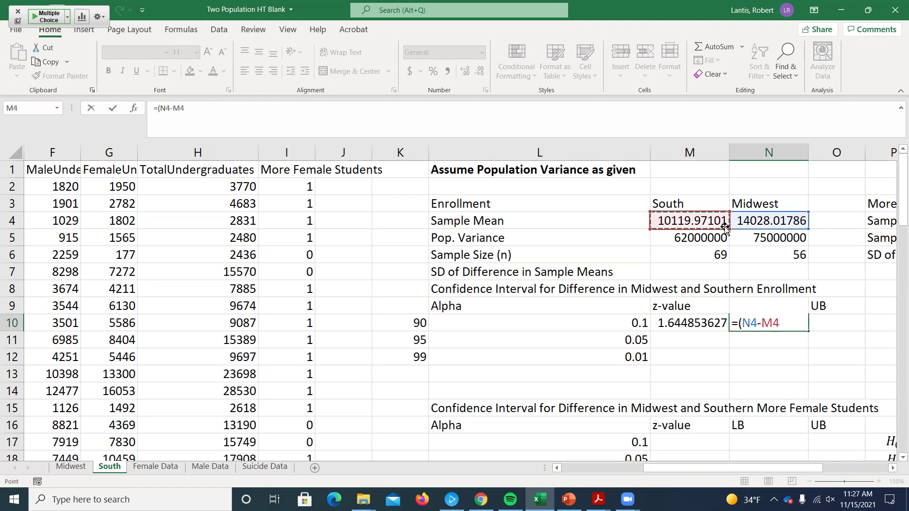
type(")-")
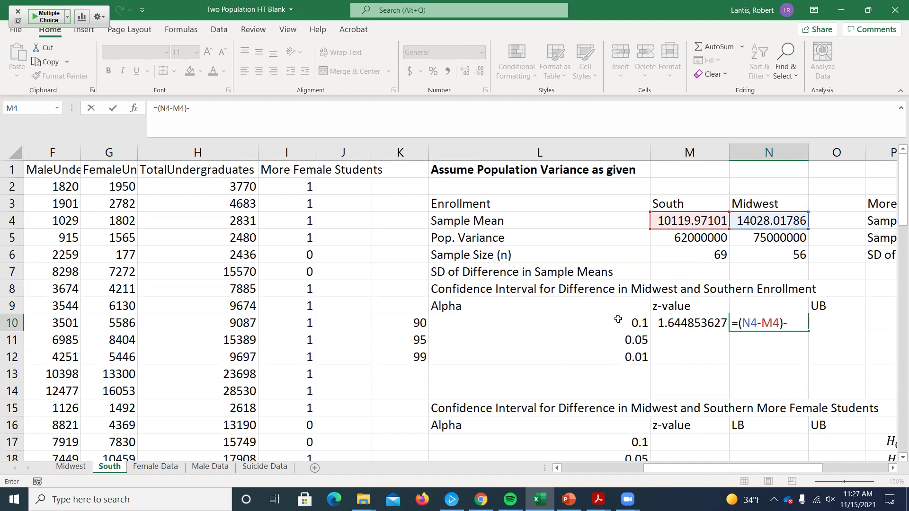
left_click(673, 324)
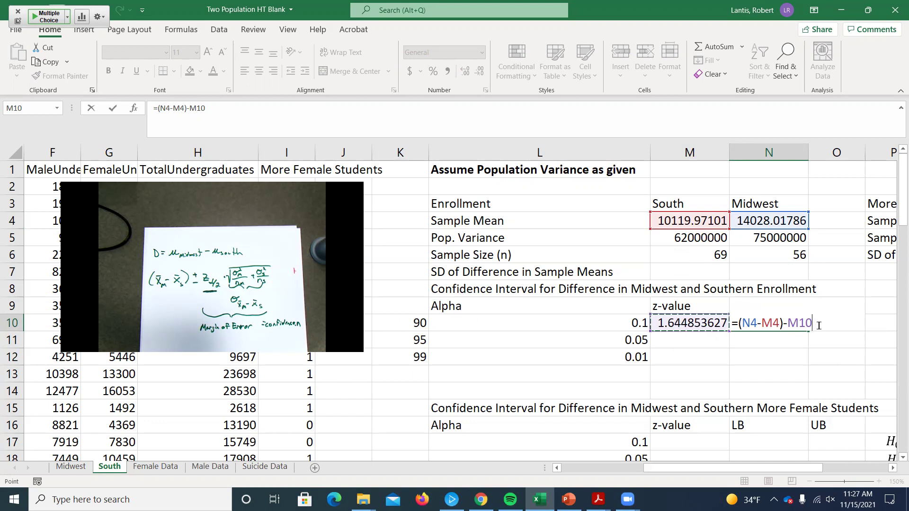
type("*")
left_click(691, 270)
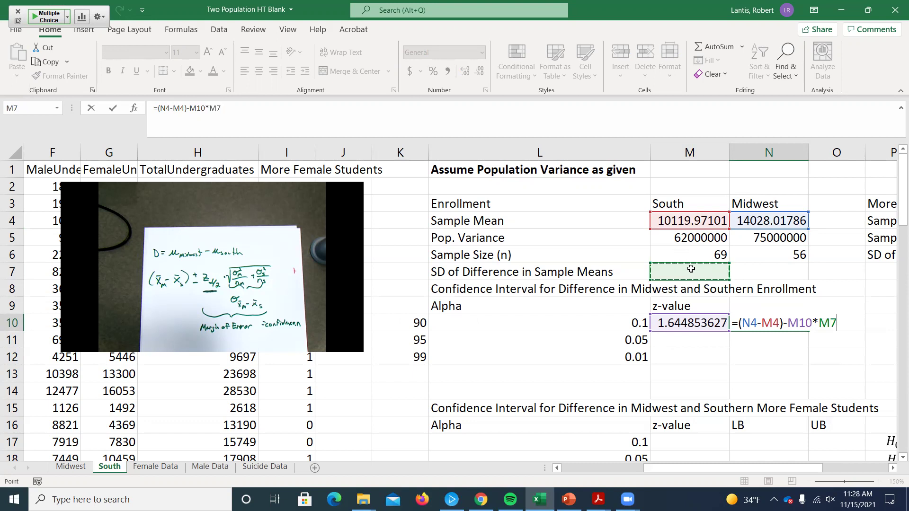
key("Return")
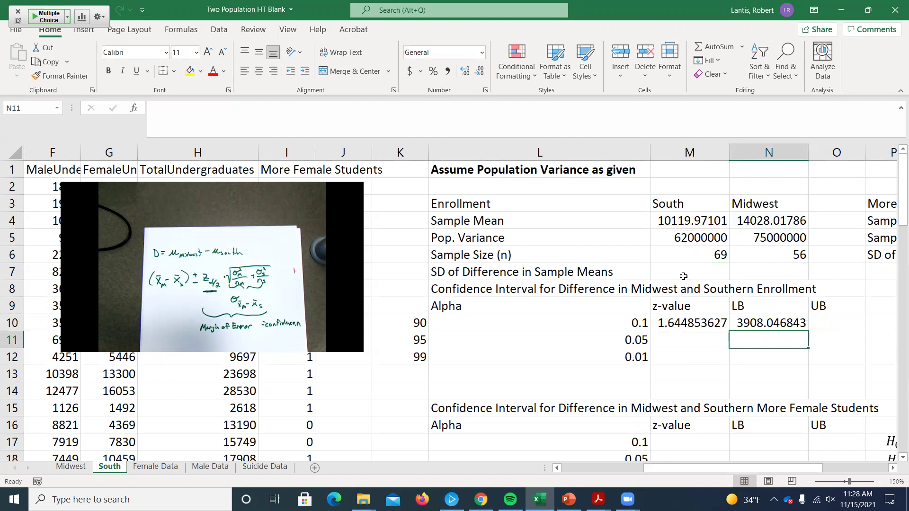
double_click(681, 272)
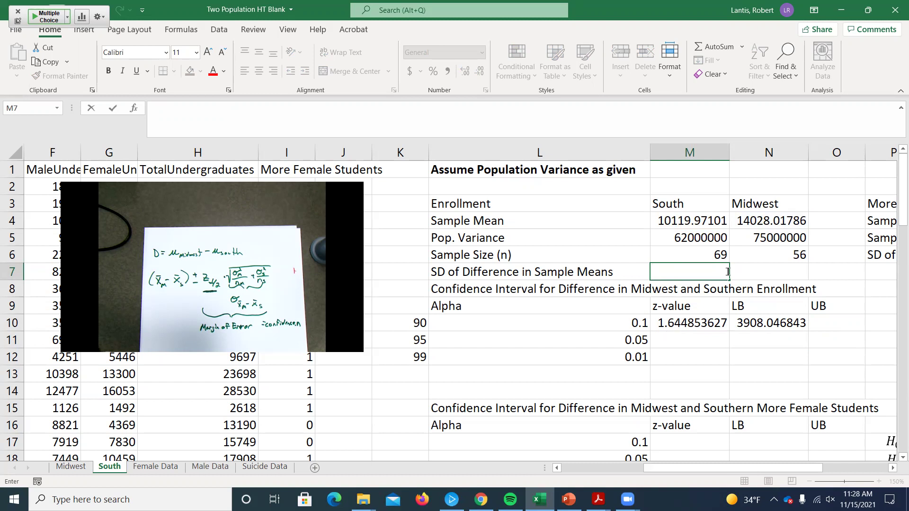
type("=sqrt(")
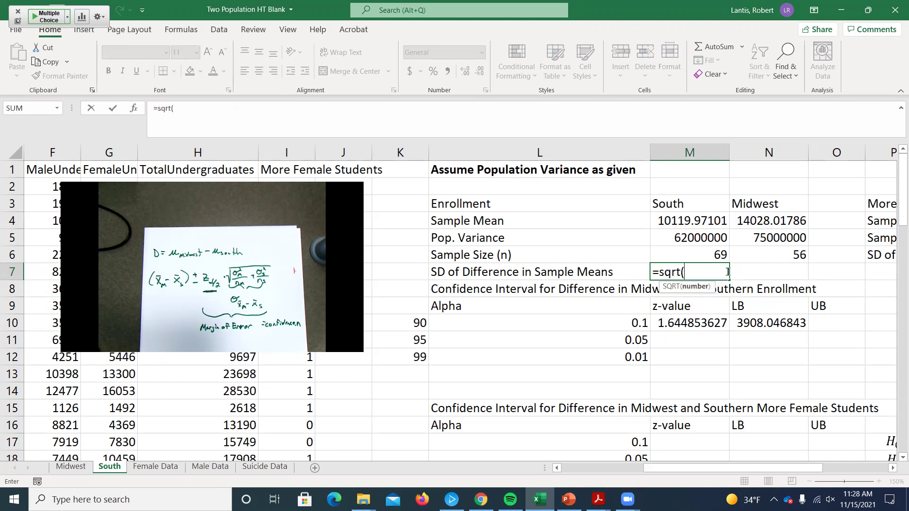
left_click(684, 238)
type("/")
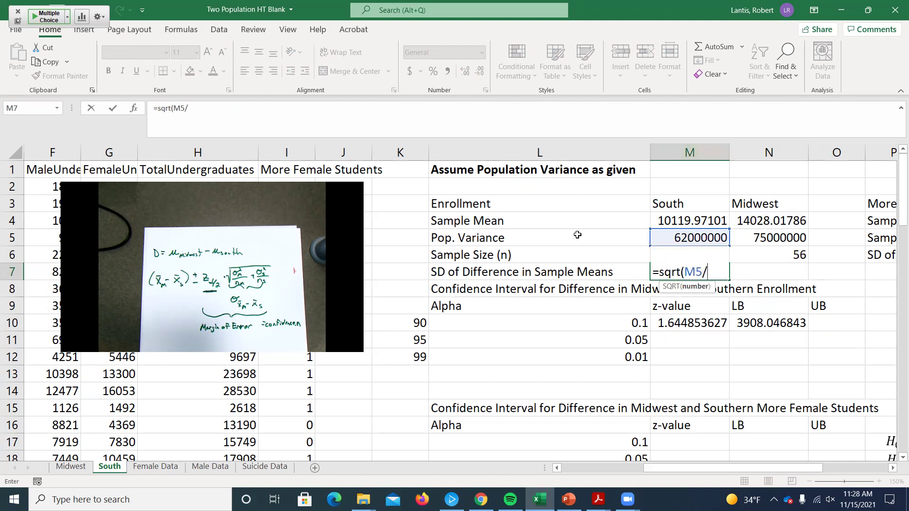
type("M6+")
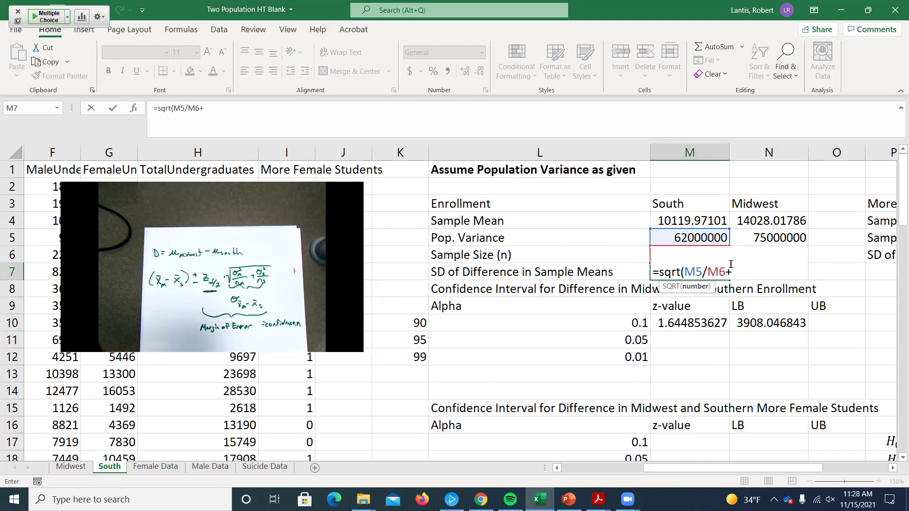
scroll(731, 264, "down", 1)
scroll(731, 264, "up", 1)
key("BackSpace")
key("Escape")
key("Down")
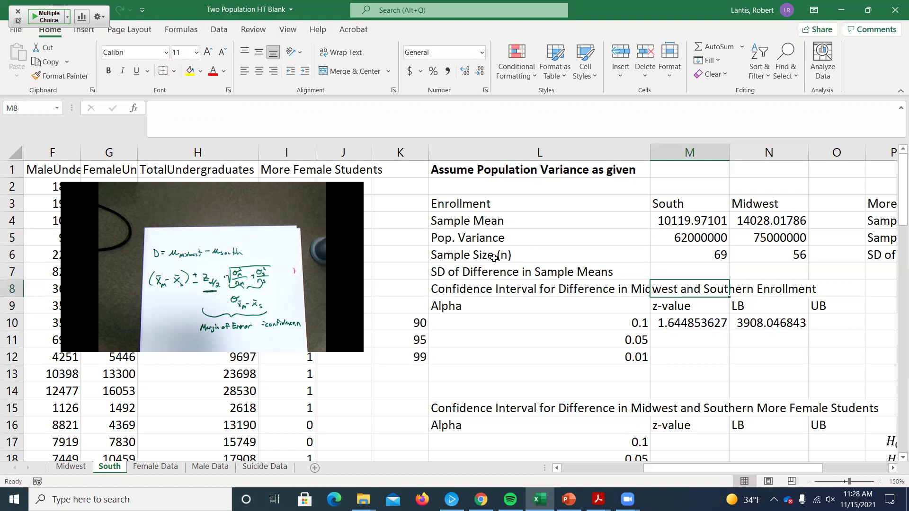
- Move the block L8:Z31 on the South sheet down one row so it starts at L9, accepting the unmerging of cells
left_click(534, 272)
left_click_drag(520, 283, 862, 420)
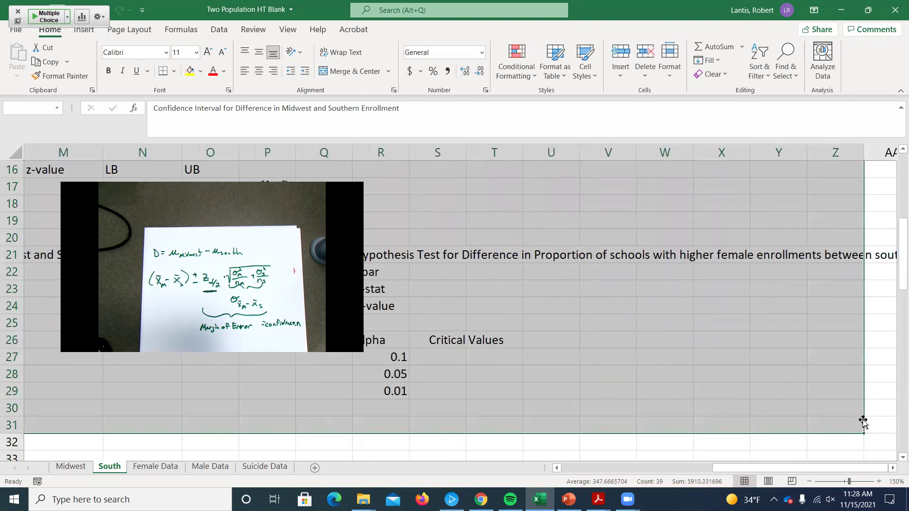
left_click_drag(719, 436, 719, 439)
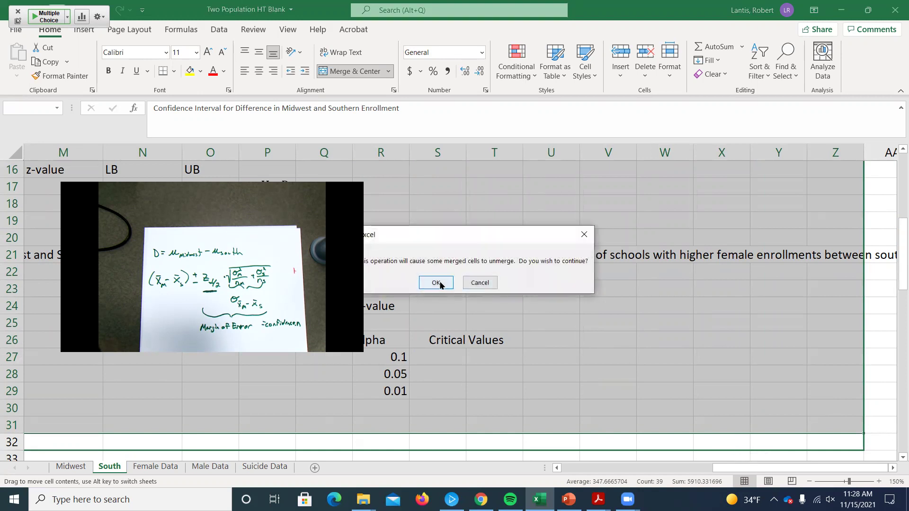
left_click(439, 284)
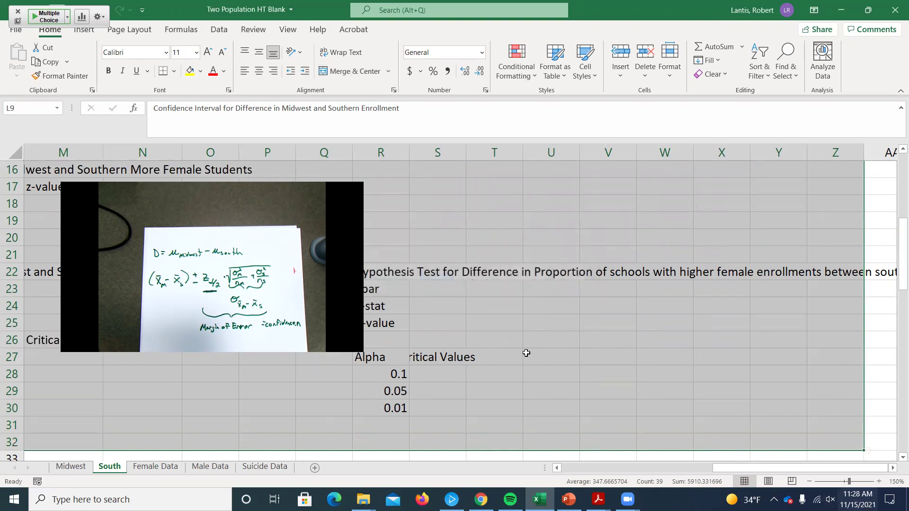
- Move the "SD of Difference in Sample Means" label from L7 to L8
scroll(450, 245, "up", 5)
scroll(777, 472, "left", 6)
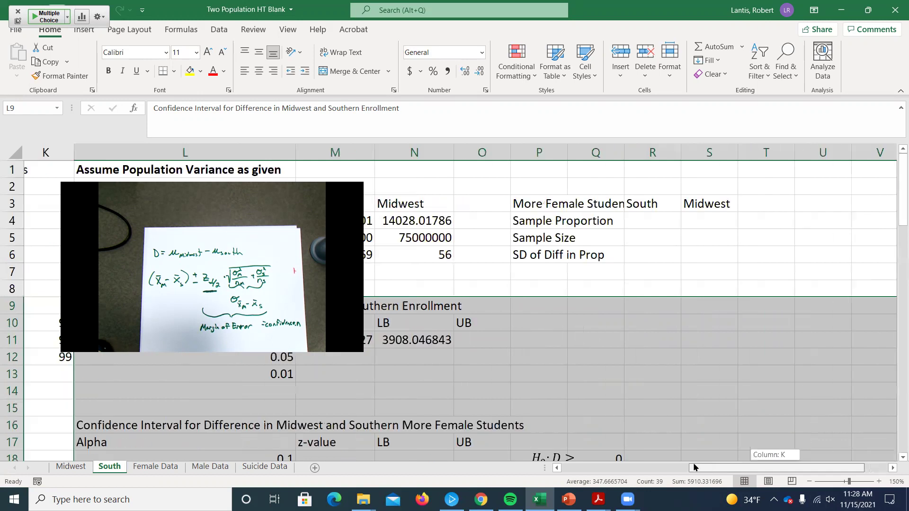
scroll(843, 476, "right", 4)
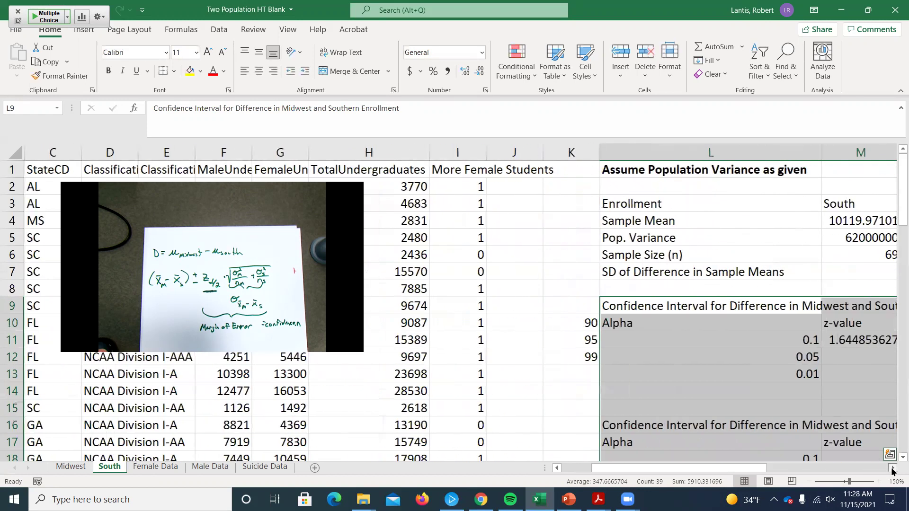
left_click(668, 268)
left_click_drag(623, 280, 720, 291)
- Enter the standard deviation of the difference in sample means in M8 as =SQRT(M5/M6+N5/N6)
left_click(720, 291)
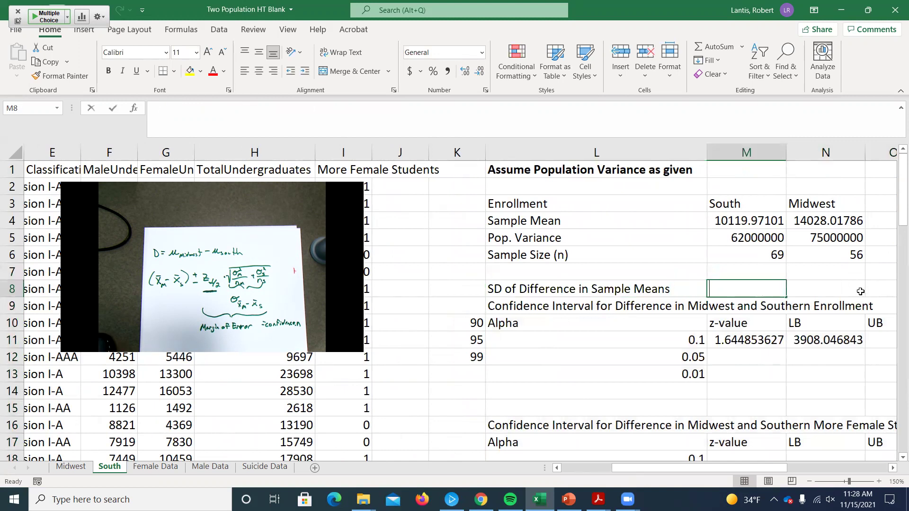
type("=sqrt(")
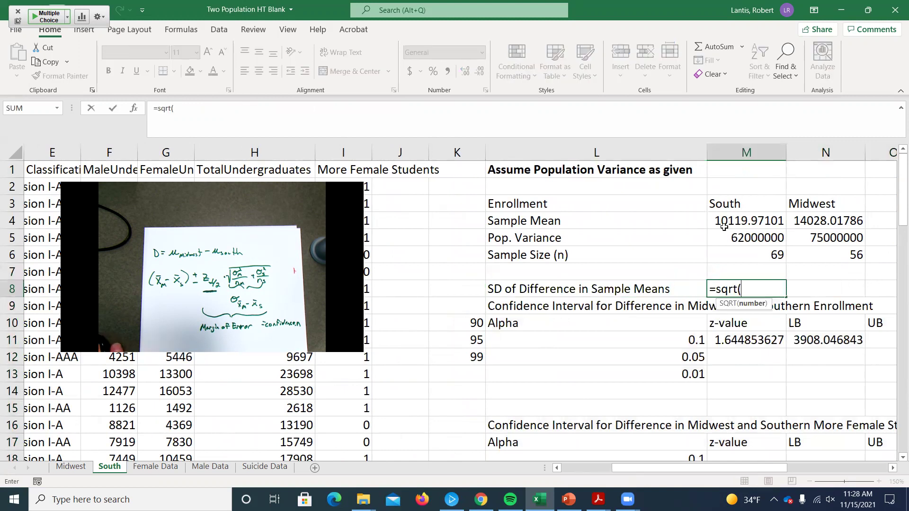
left_click(732, 232)
type("/")
left_click(724, 256)
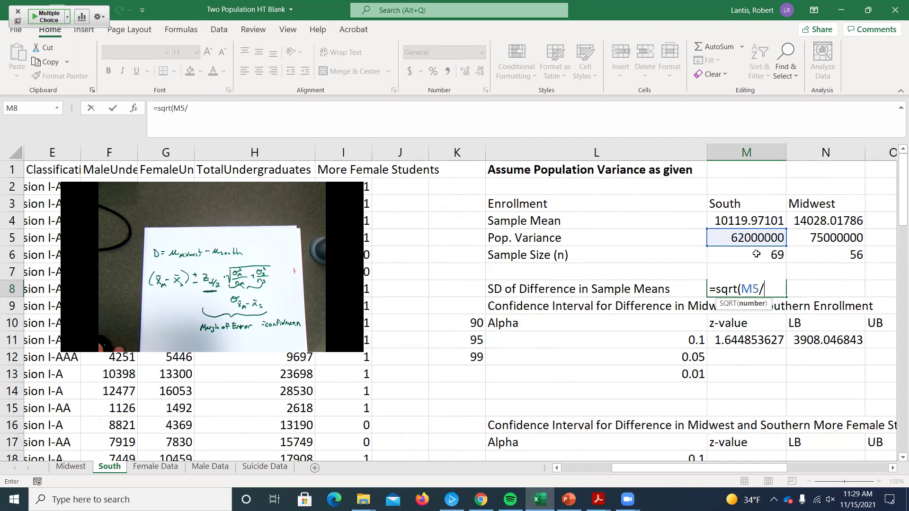
type("+")
left_click(851, 233)
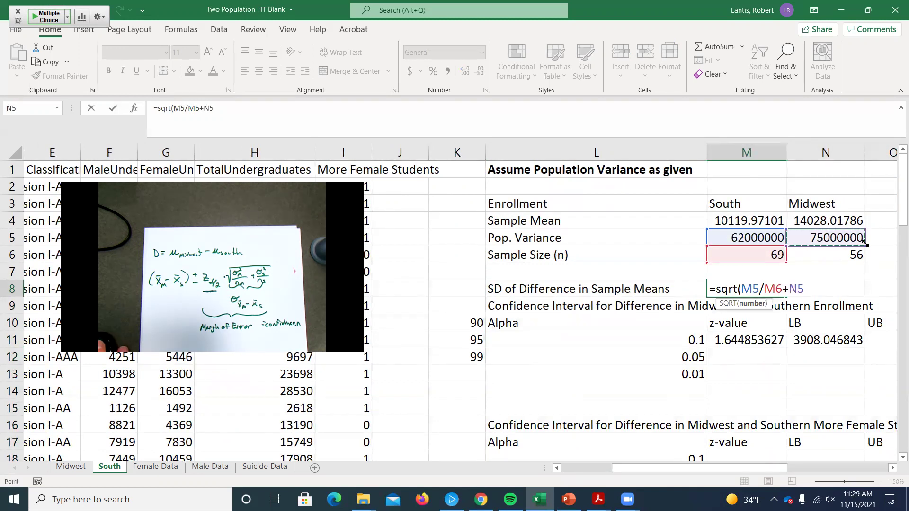
type("/")
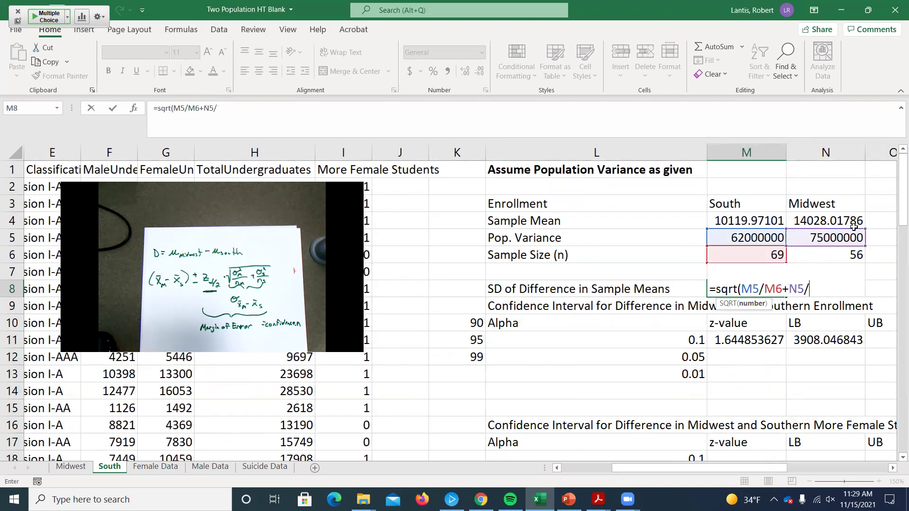
left_click(855, 254)
type(")")
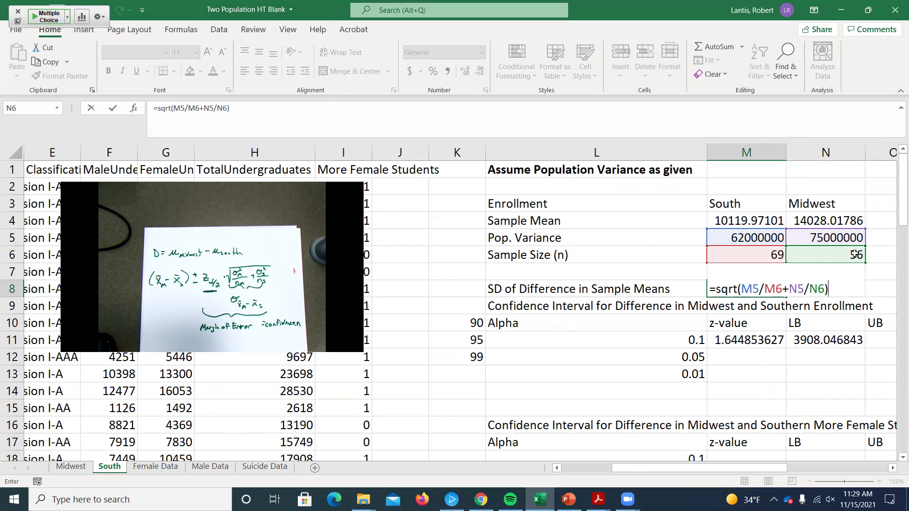
key("Return")
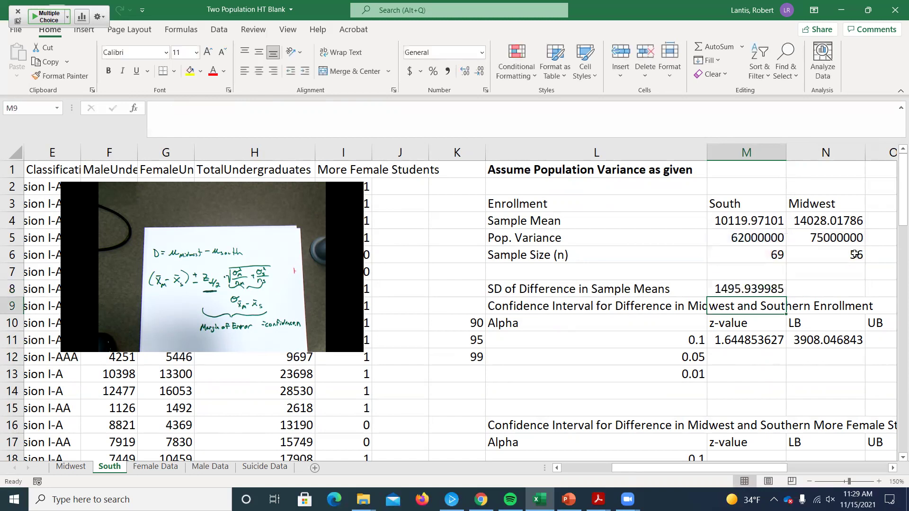
- Replace the M7 reference in the N11 lower bound formula with M8, giving =(N4-M4)-M11*M8
left_click(893, 470)
left_click(892, 469)
left_click(711, 341)
double_click(711, 341)
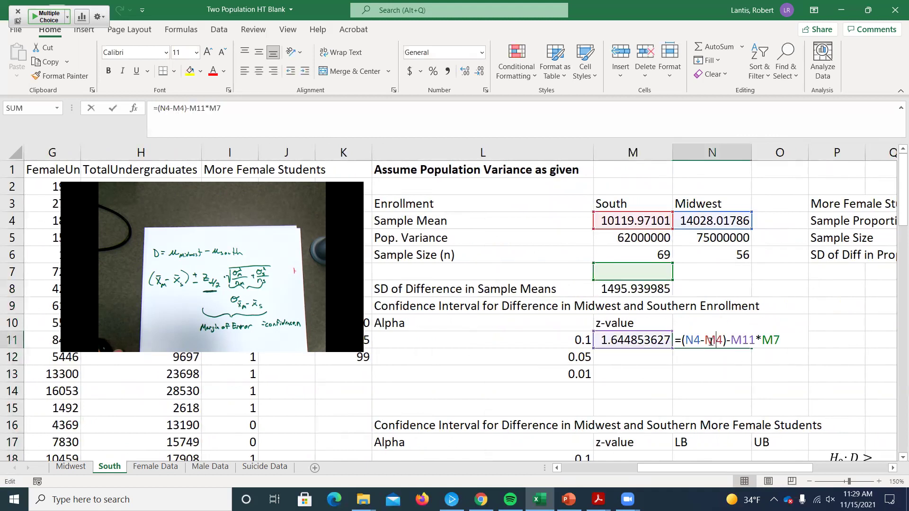
left_click_drag(761, 340, 777, 338)
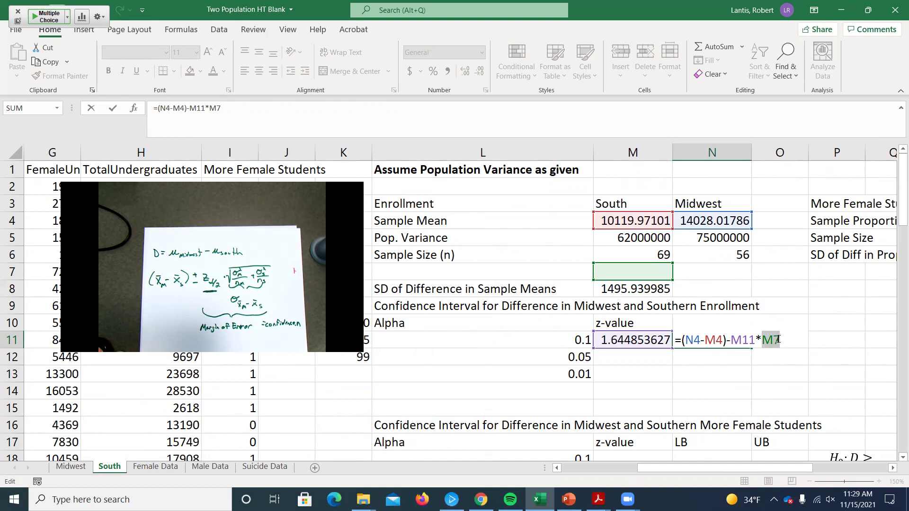
key("BackSpace")
left_click(636, 290)
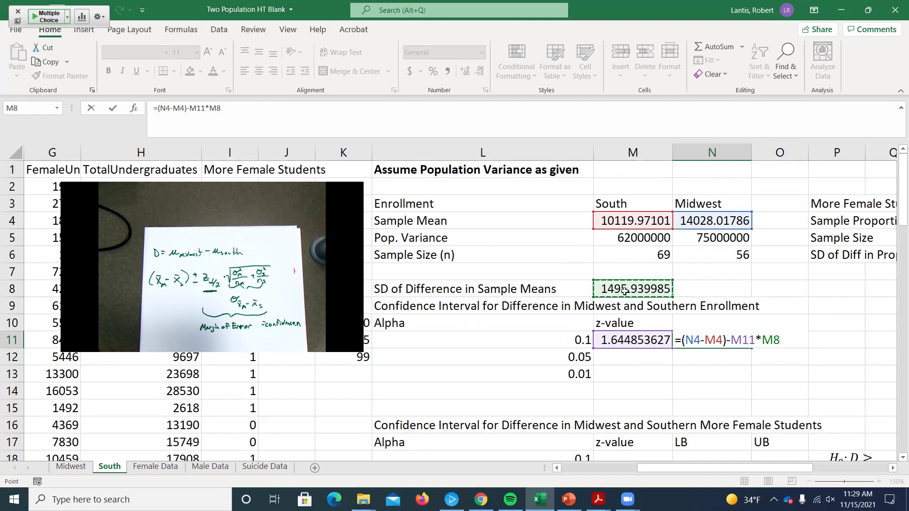
- Make the sample mean and standard deviation references in N11 absolute so it reads =($N$4-$M$4)-M11*$M$8
left_click_drag(685, 342, 722, 344)
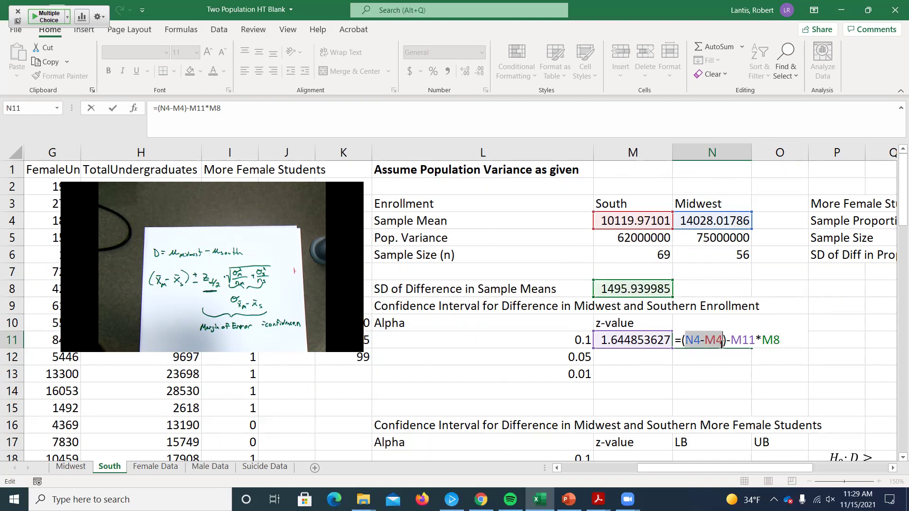
key("F4")
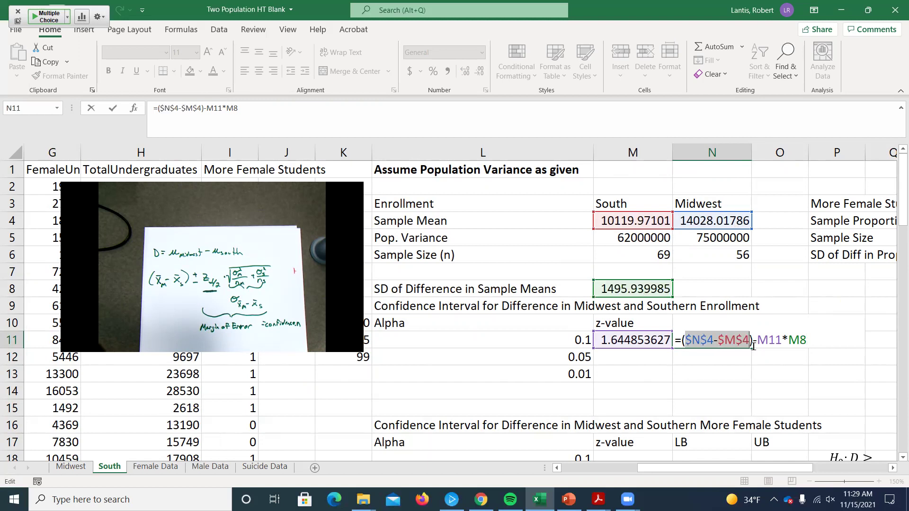
left_click_drag(788, 341, 807, 341)
key("F4")
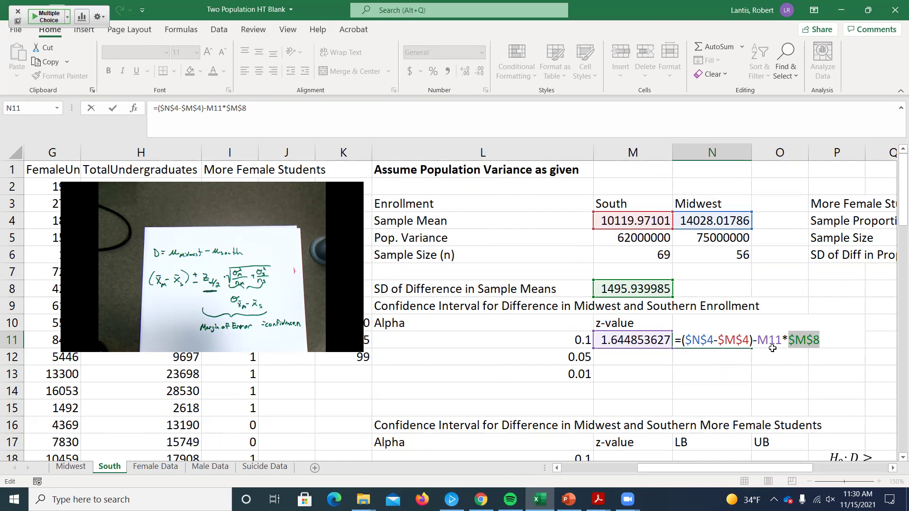
key("Return")
- Fill the z-value formula from M11 down through M13 and check the copied formula in M13
left_click(644, 343)
left_click_drag(671, 348, 660, 379)
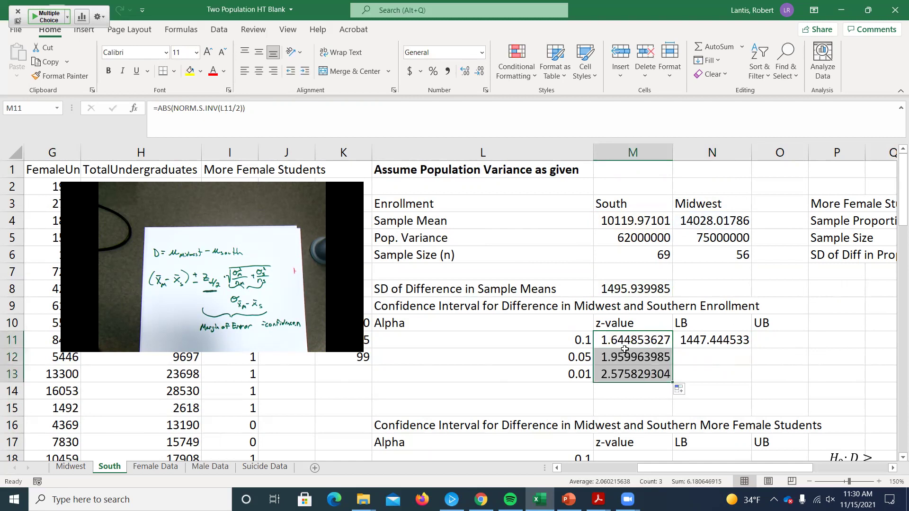
double_click(668, 374)
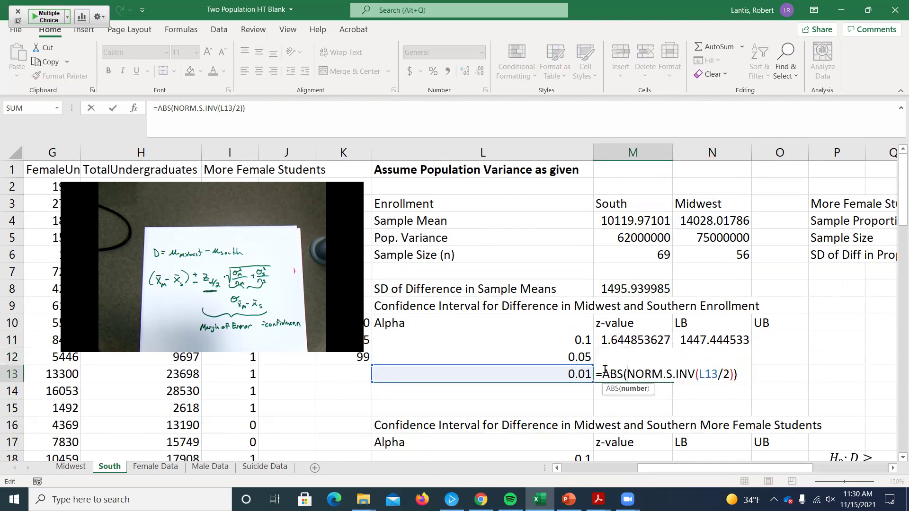
key("Return")
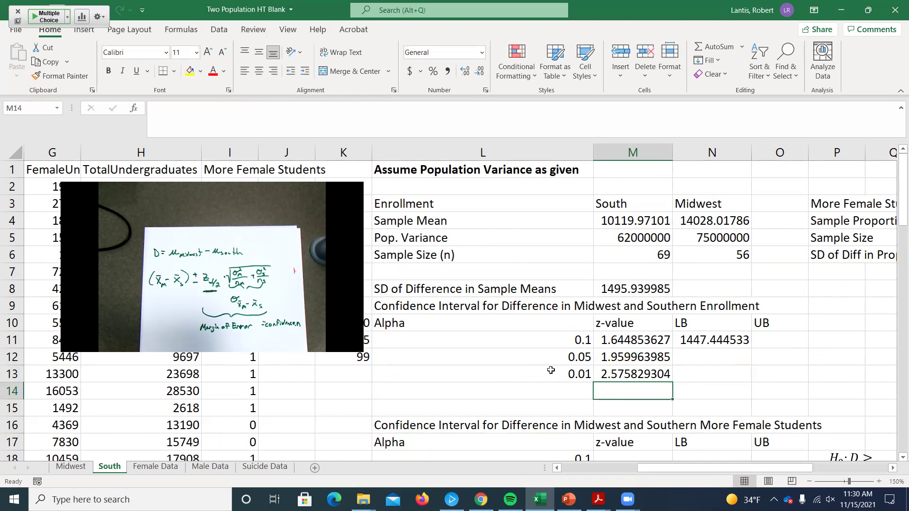
- Fill the lower bound formula from N11 down through N13, and review the formulas in N13 and M11
left_click(750, 345)
left_click_drag(751, 349, 766, 381)
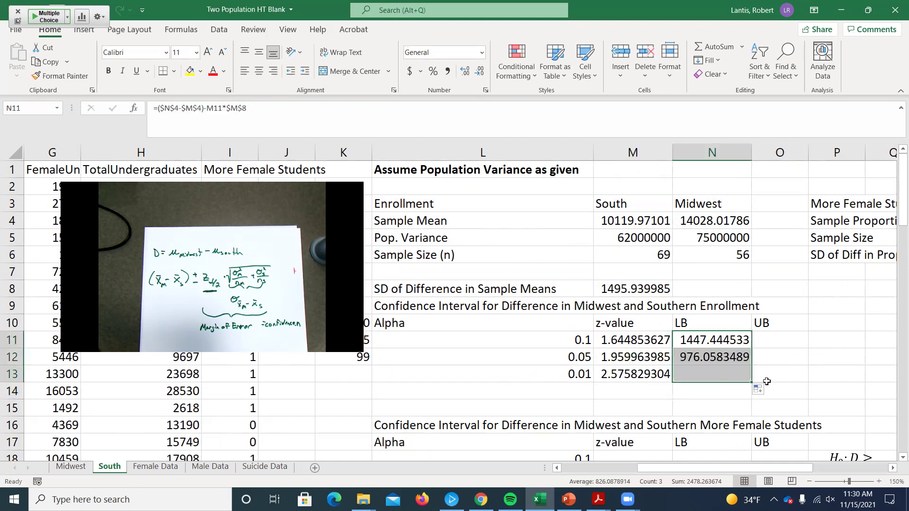
double_click(708, 374)
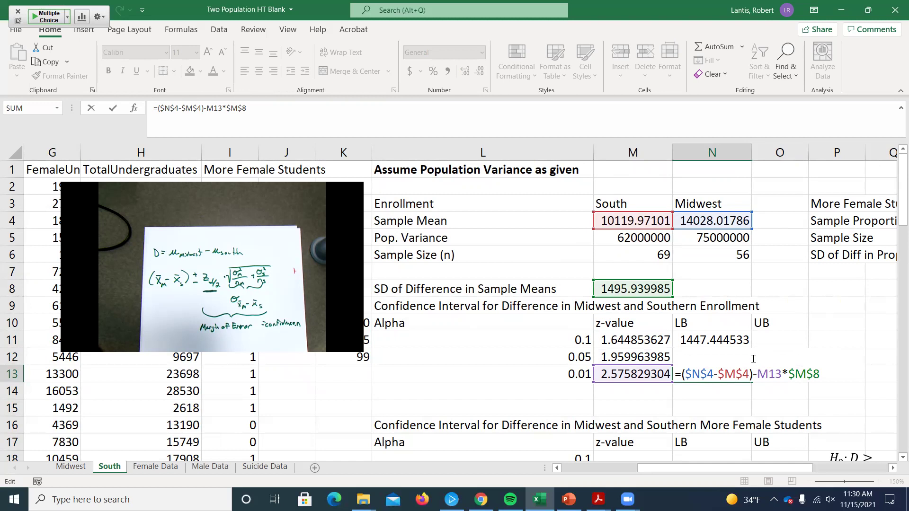
key("Return")
double_click(636, 340)
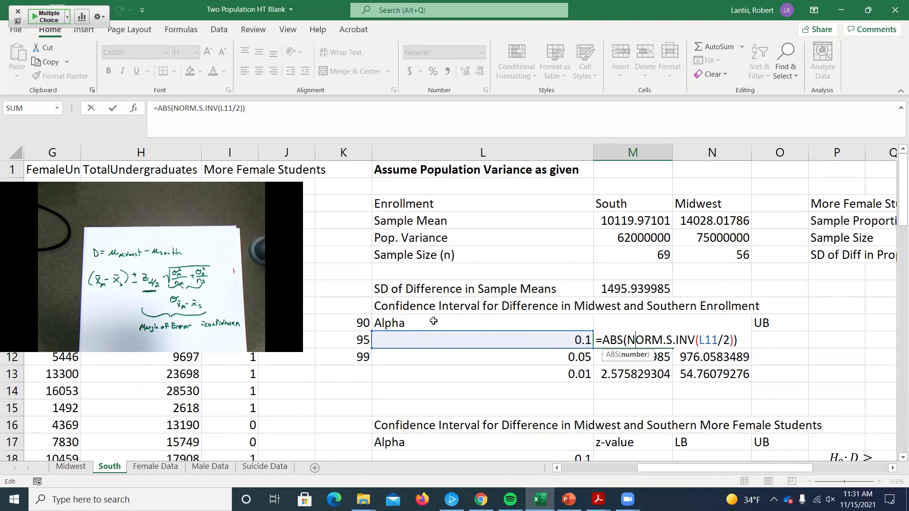
key("Return")
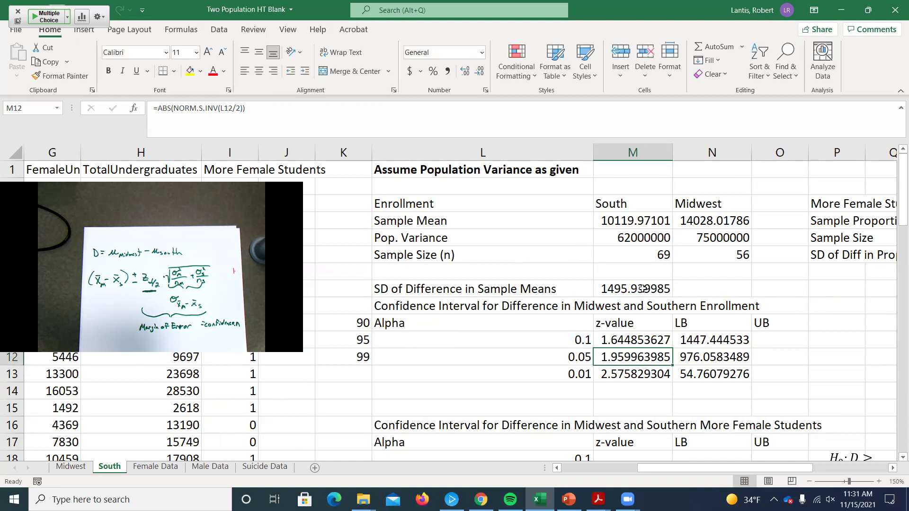
- Copy the N11 lower bound formula into O11 and change it to the upper bound =($N$4-$M$4)+M11*$M$8
double_click(697, 334)
left_click_drag(677, 340, 829, 341)
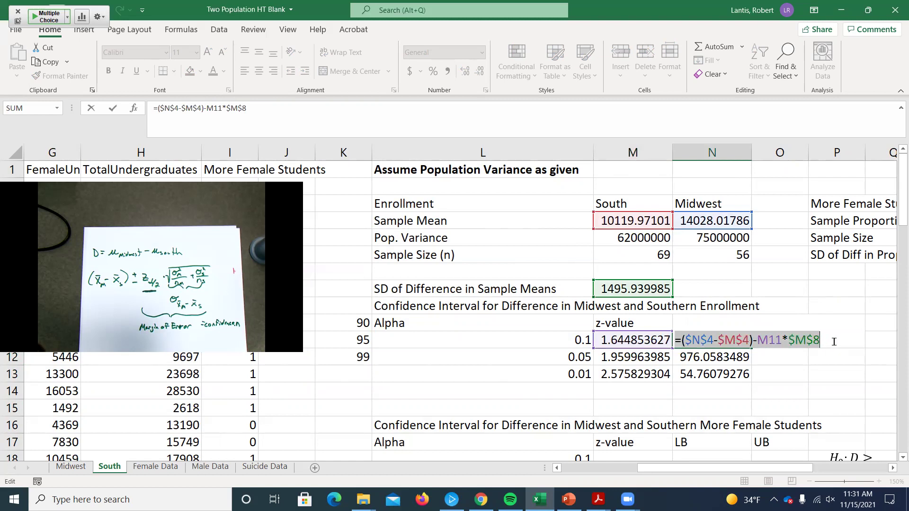
key("ctrl+c")
key("Return")
left_click(777, 342)
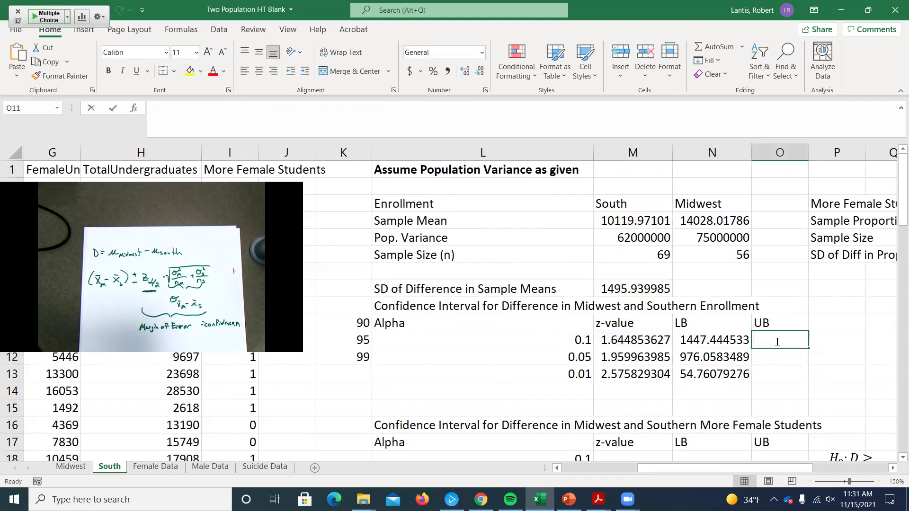
double_click(758, 343)
key("ctrl+v")
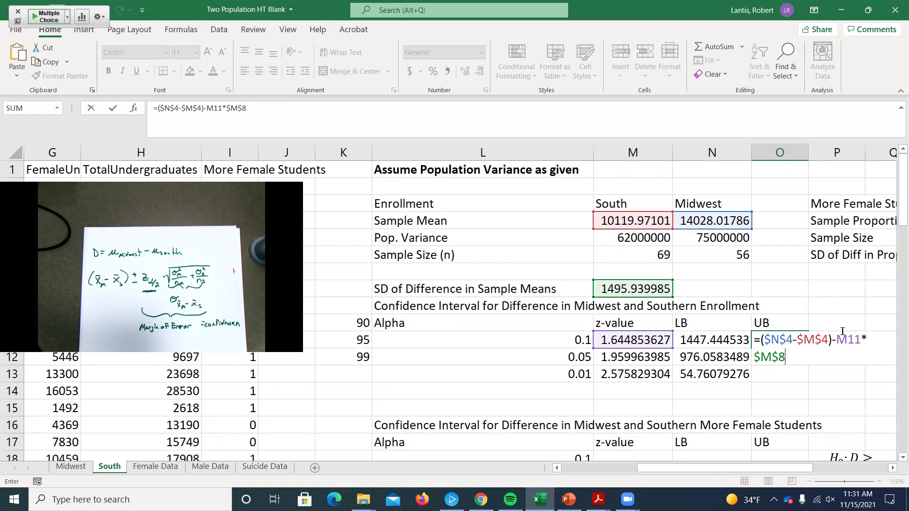
left_click(894, 472)
left_click(893, 472)
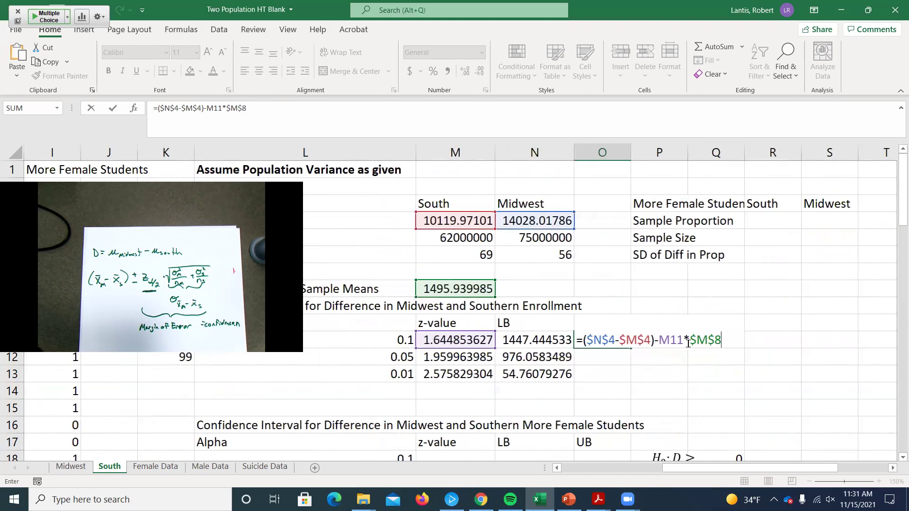
left_click(653, 339)
type("+")
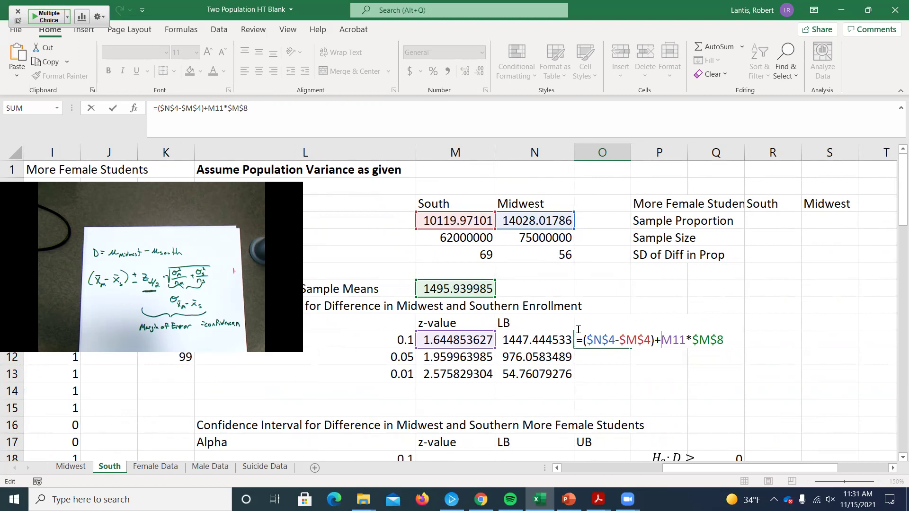
key("Return")
- Fill the upper bound formula from O11 down through O13 for the 0.05 and 0.01 alpha levels
left_click(605, 341)
left_click_drag(629, 348, 620, 379)
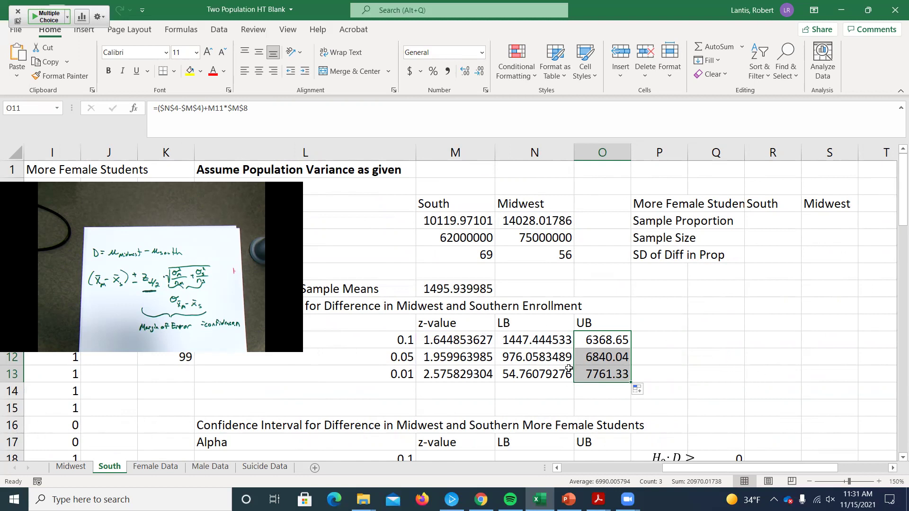
left_click(535, 375)
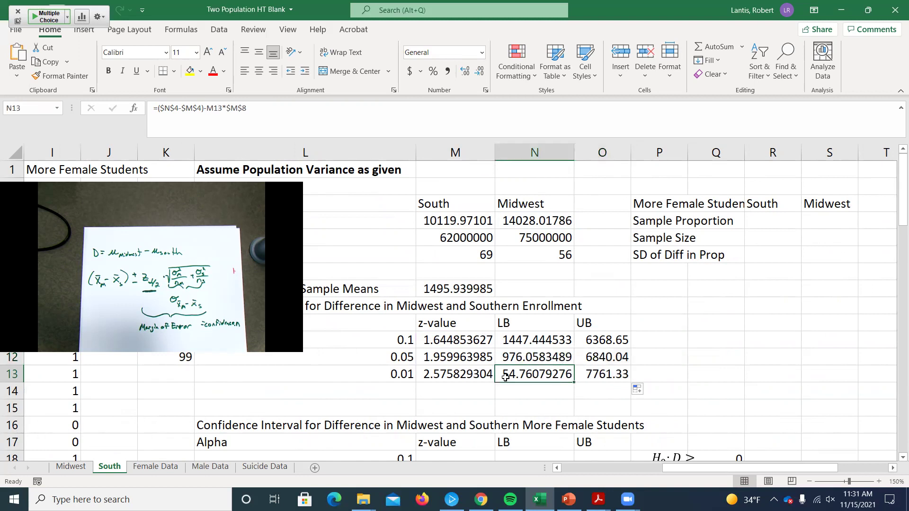
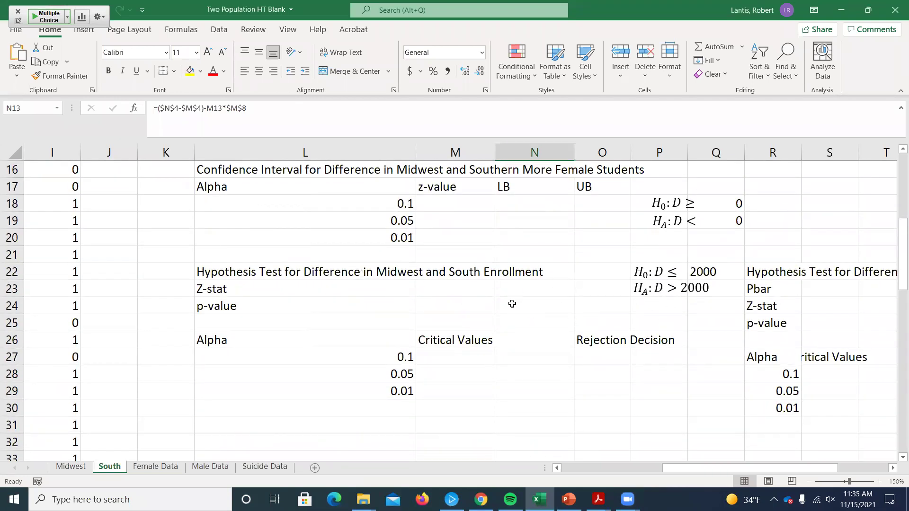
- Set the null hypothesis value in Q22 to 0 for the enrollment difference test
left_click(668, 271)
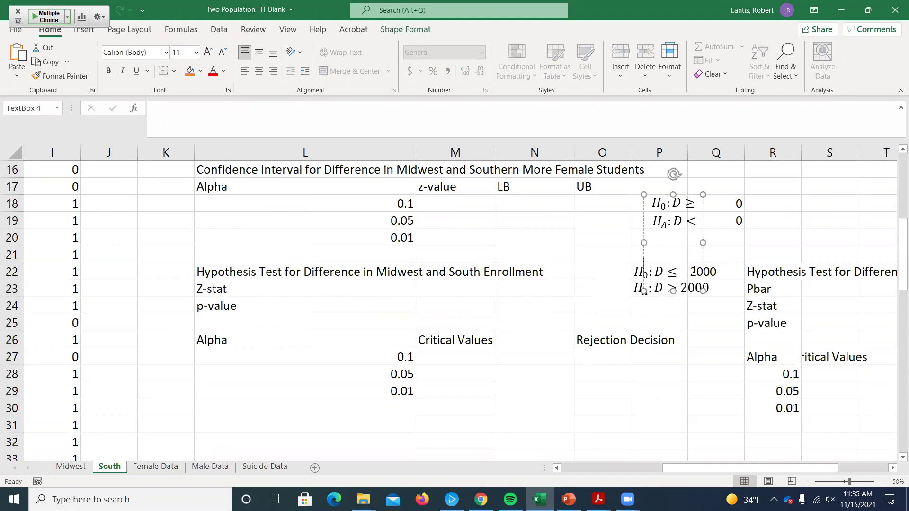
left_click(695, 272)
double_click(736, 271)
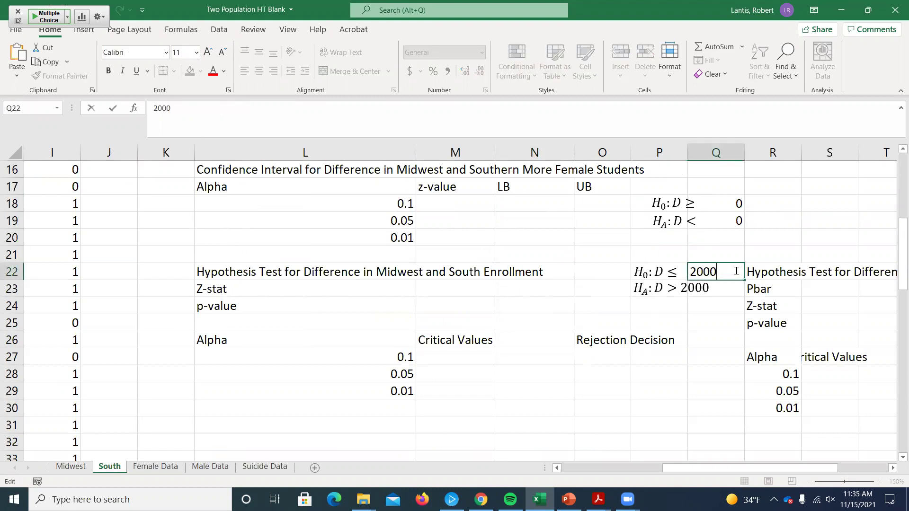
key("BackSpace")
key("BackSpace")
key("BackSpace")
key("BackSpace")
type("0")
key("Return")
- Change the alternative hypothesis equation of the enrollment test to read D > 0
left_click(677, 288)
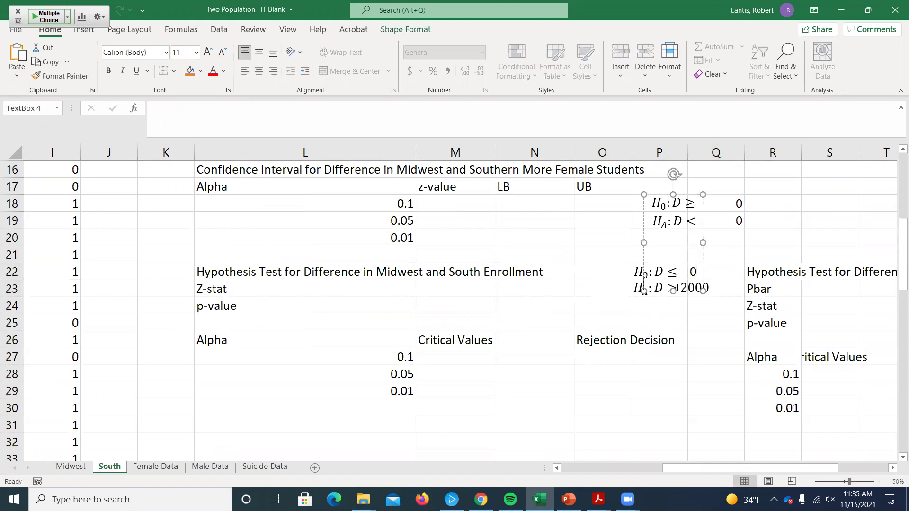
left_click(678, 288)
left_click(703, 289)
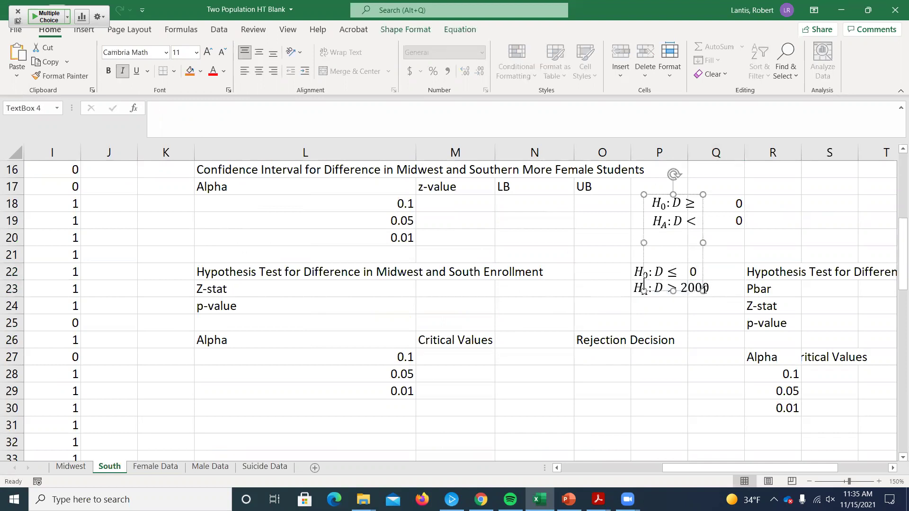
left_click(696, 289)
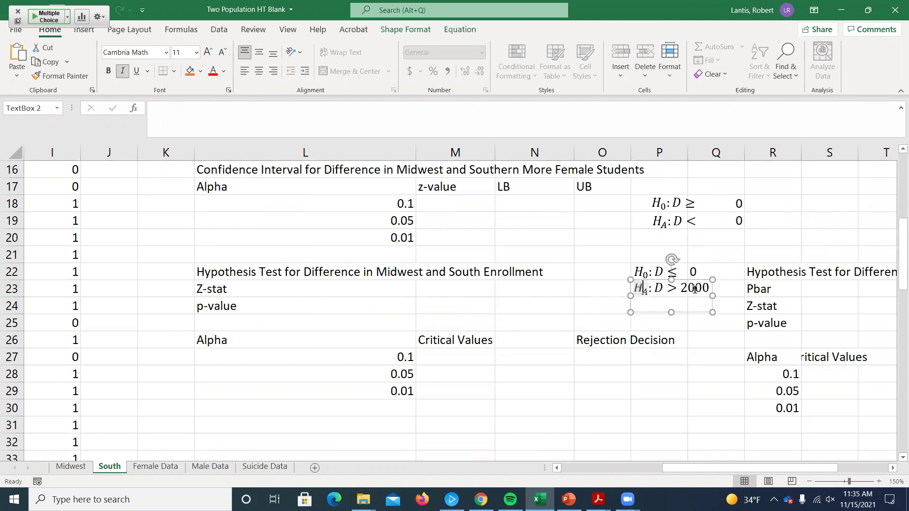
key("Right")
key("Right")
key("Right")
key("Right")
key("Right")
key("Right")
key("Right")
key("Left")
key("Left")
key("shift+Right")
key("shift+Right")
key("shift+Right")
key("BackSpace")
key("Return")
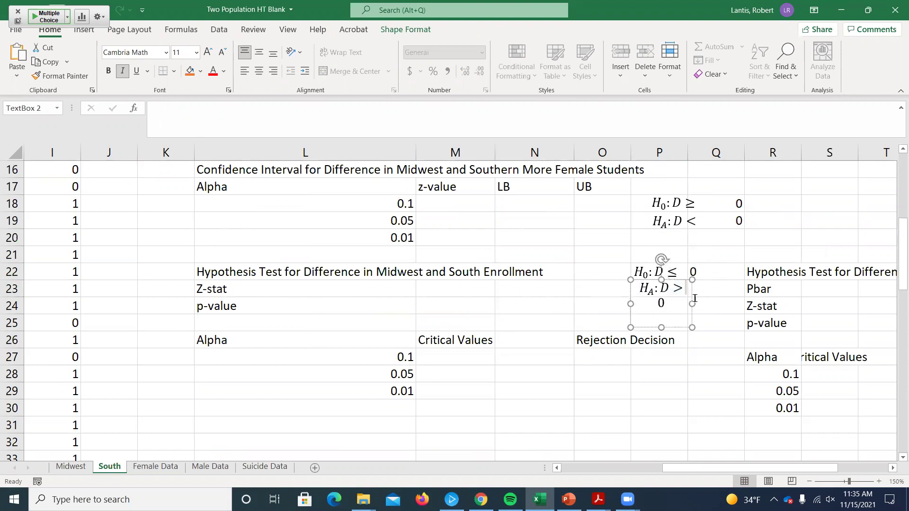
key("BackSpace")
left_click(685, 361)
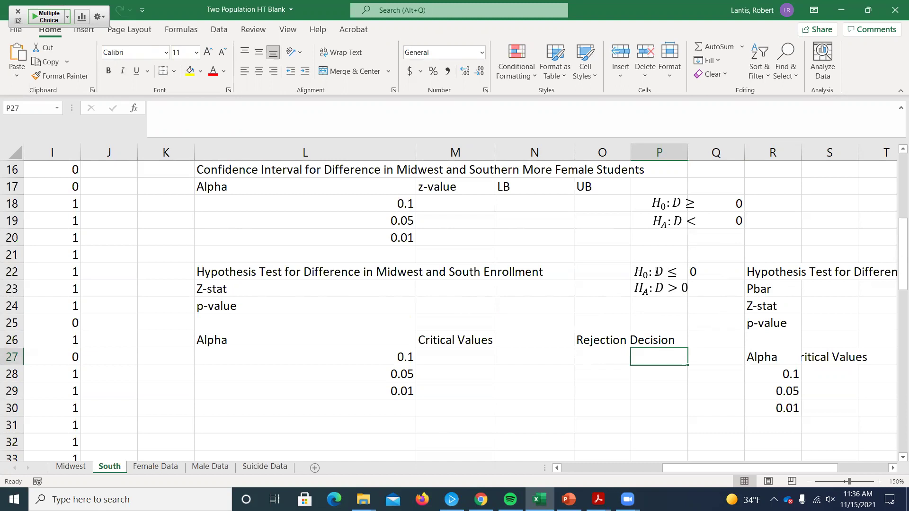
- Begin the Z-stat formula in M23 with the Midwest minus South sample mean difference, =(N4-M4
scroll(646, 280, "up", 5)
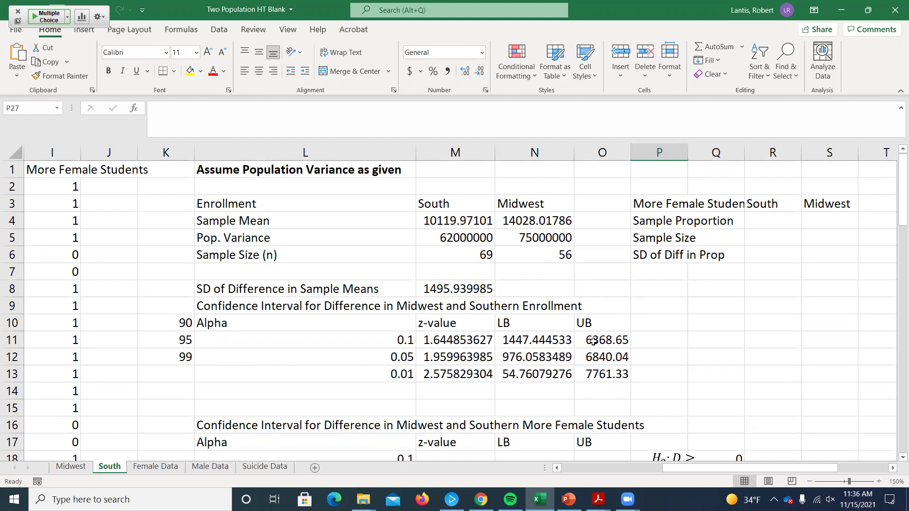
scroll(597, 344, "down", 3)
scroll(644, 368, "down", 1)
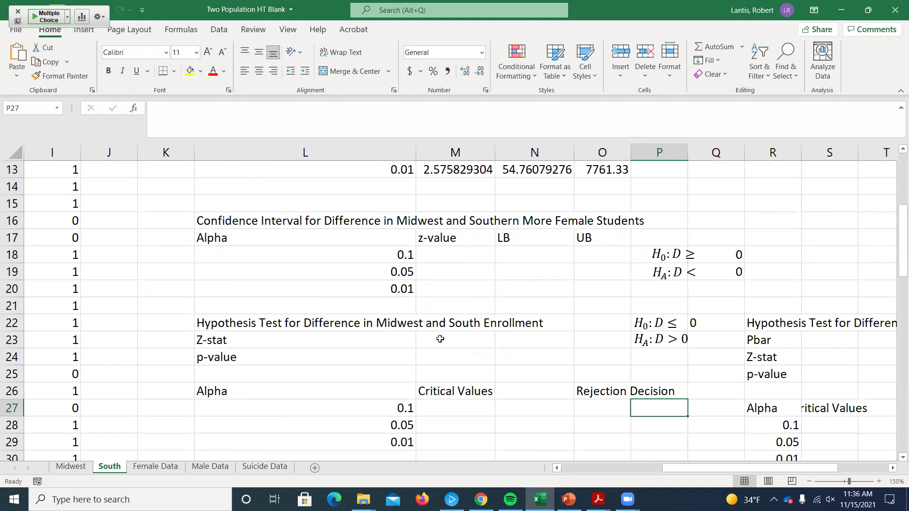
scroll(439, 339, "down", 1)
left_click(446, 288)
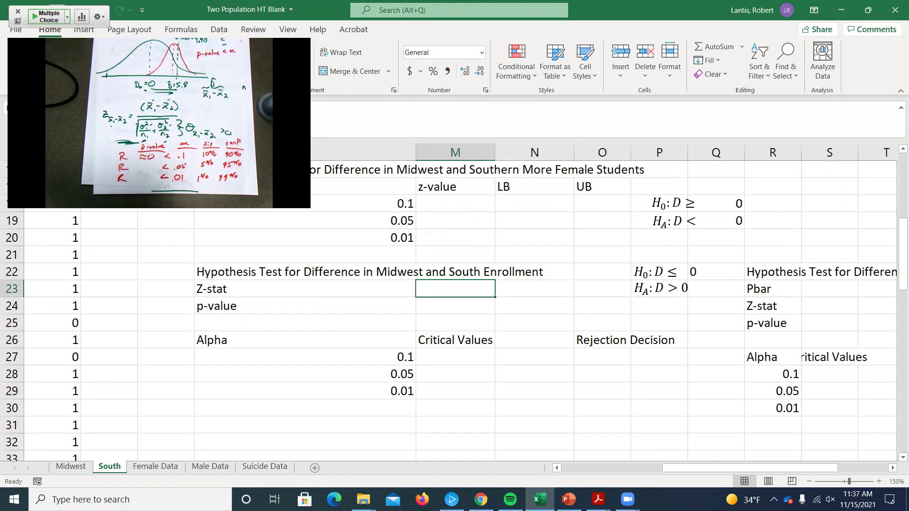
type("=(")
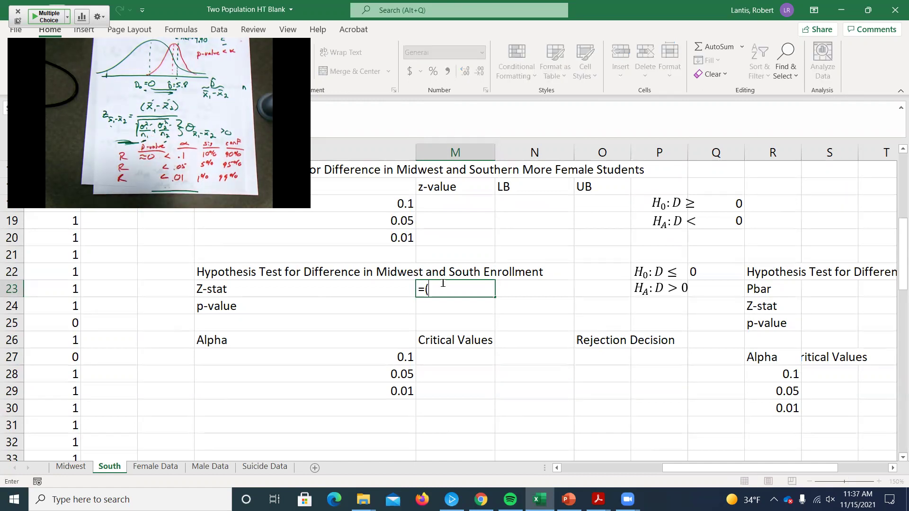
scroll(438, 292, "up", 5)
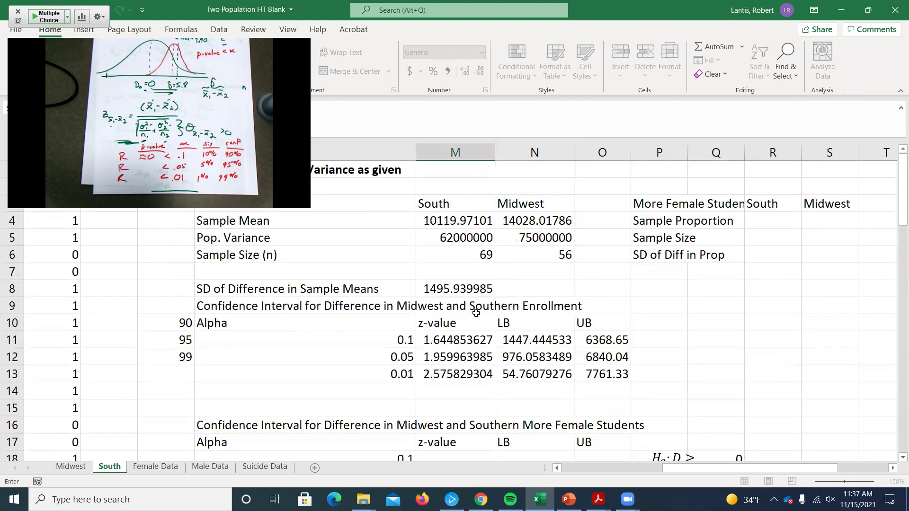
left_click(540, 223)
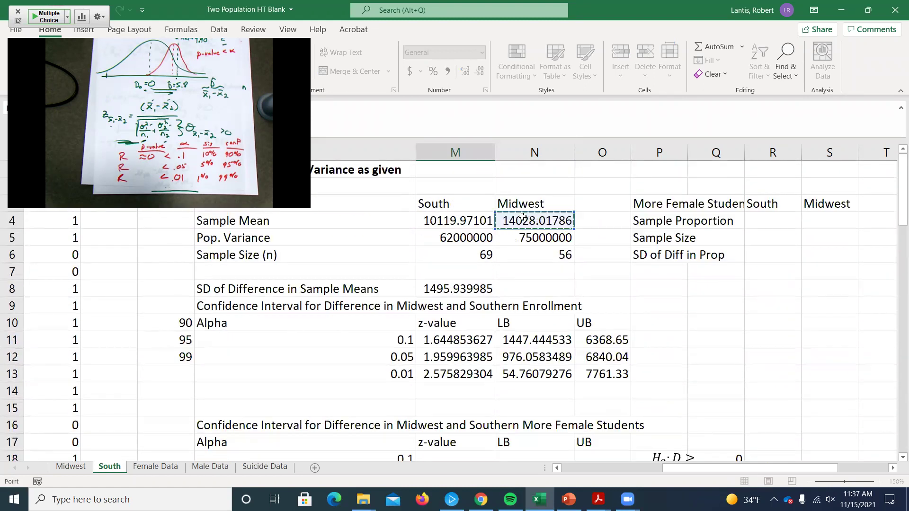
scroll(468, 290, "down", 1)
scroll(469, 303, "down", 3)
type("-")
scroll(474, 331, "up", 3)
left_click(467, 222)
scroll(476, 255, "down", 3)
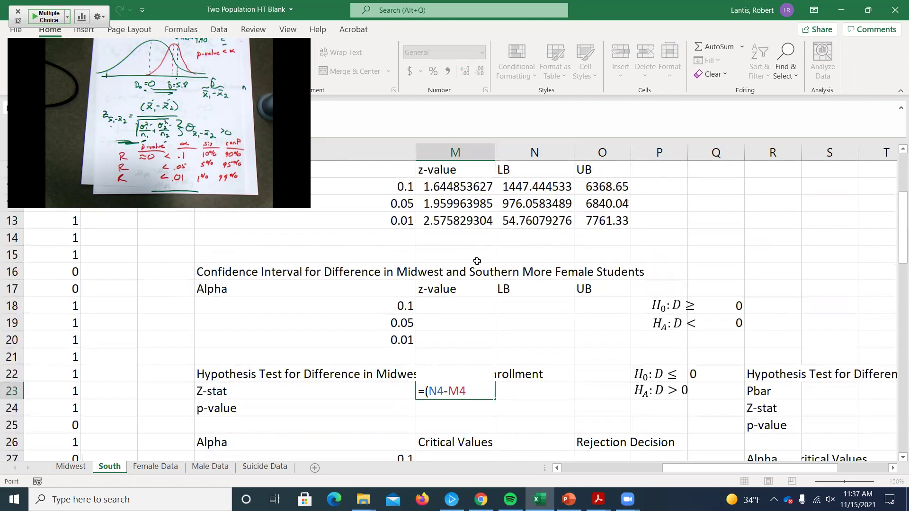
- Complete the Z-stat formula by dividing by the SD of the difference in sample means, giving =(N4-M4)/M8
type(")/sqrt")
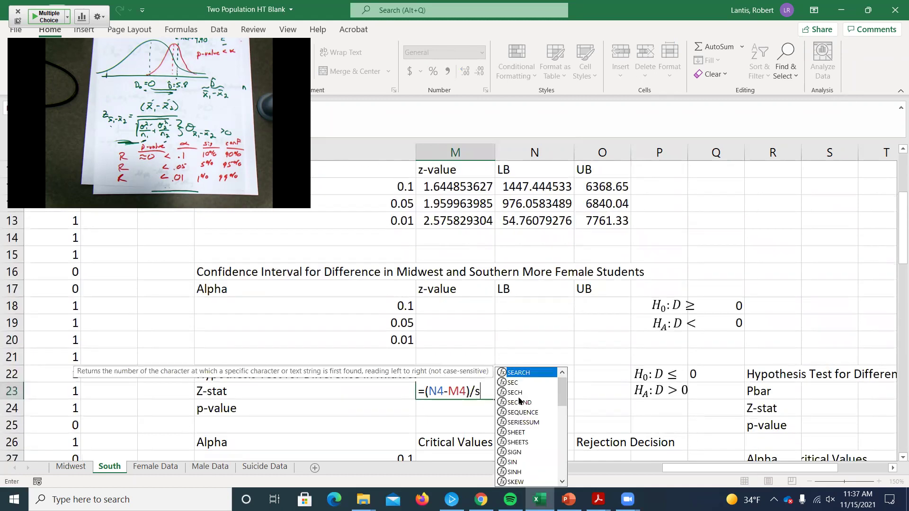
key("BackSpace")
key("BackSpace")
key("BackSpace")
key("BackSpace")
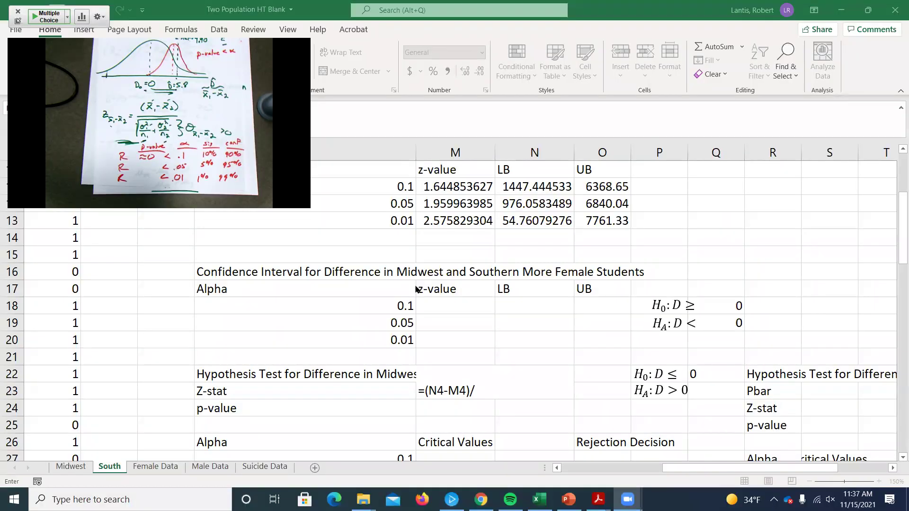
scroll(415, 289, "up", 3)
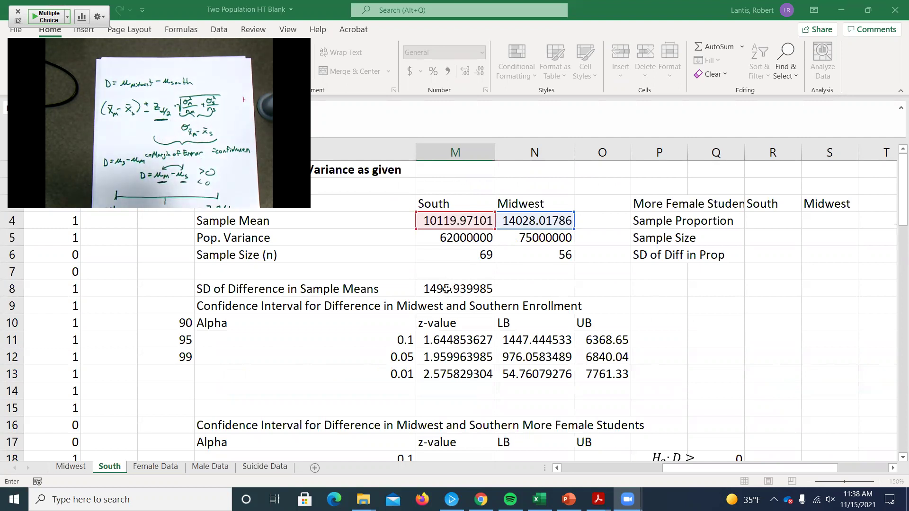
left_click(447, 288)
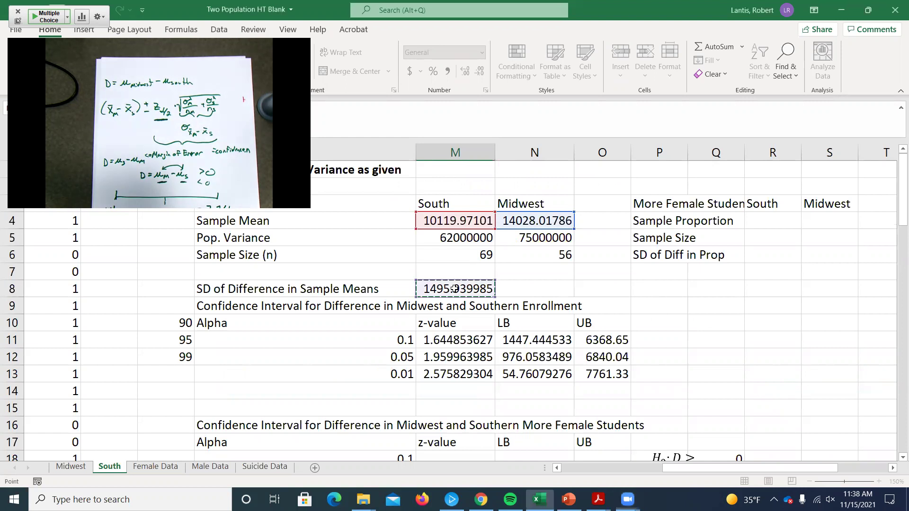
scroll(496, 279, "down", 2)
scroll(497, 279, "down", 1)
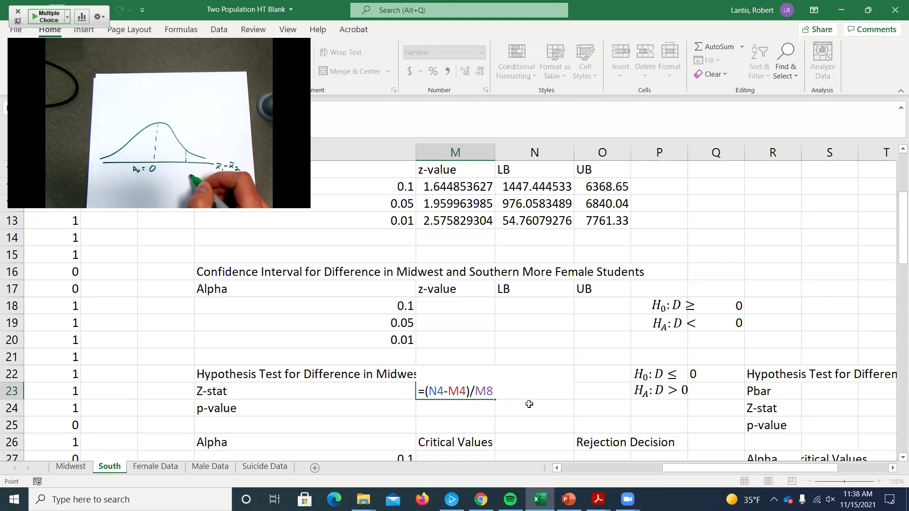
scroll(552, 305, "up", 3)
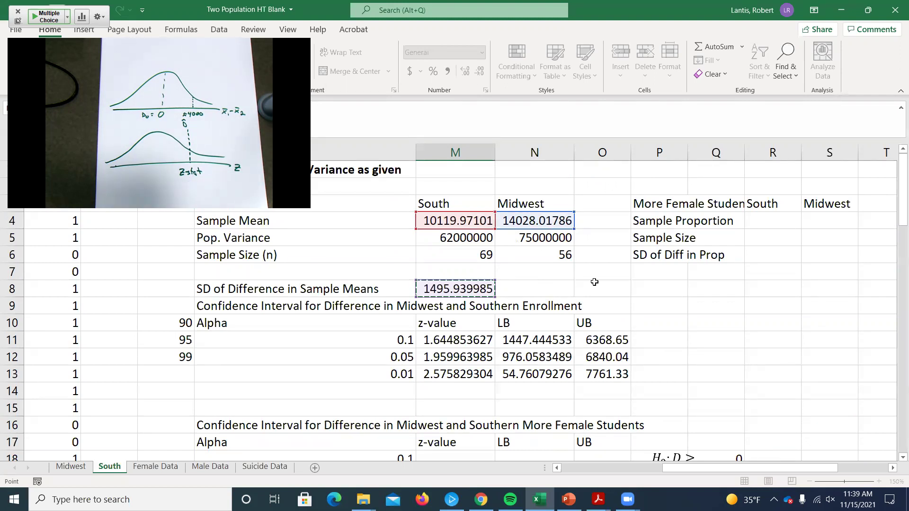
scroll(558, 301, "down", 1)
scroll(558, 301, "down", 4)
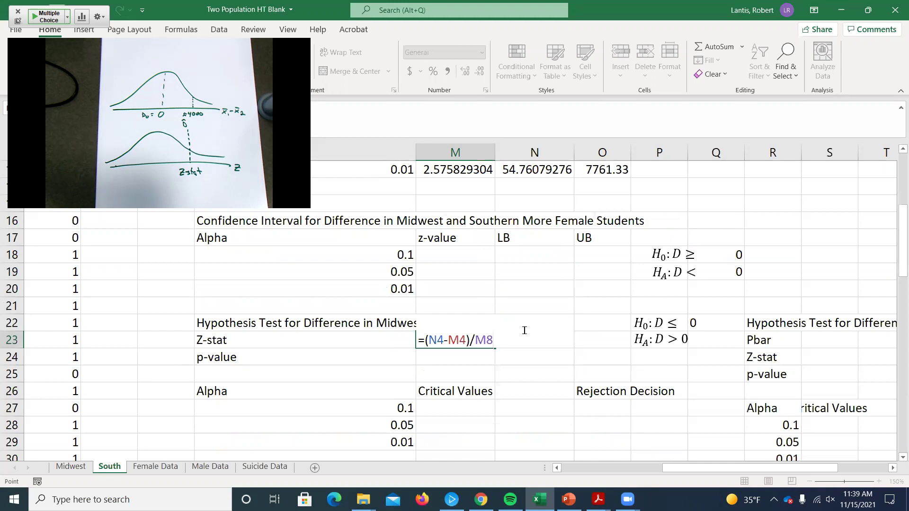
key("Return")
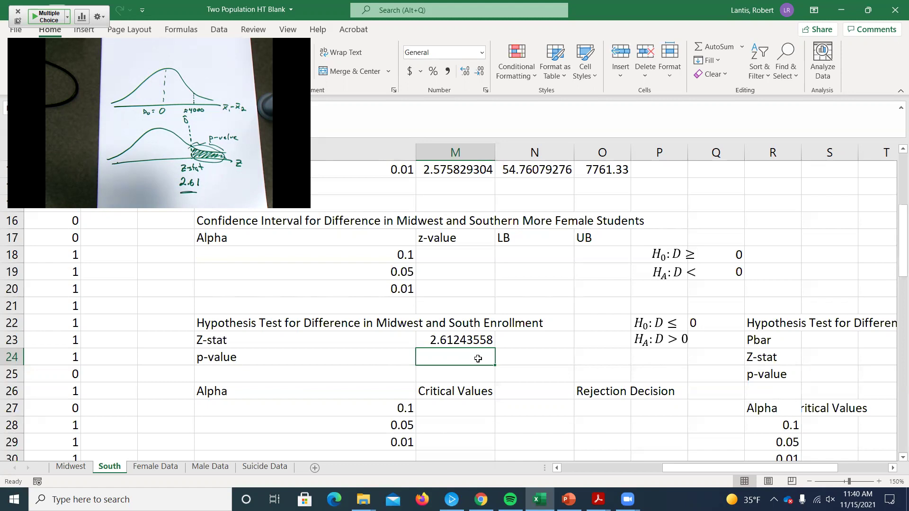
- Compute the upper-tail p-value in M24 with =1-NORM.S.DIST(M23,1)
type("=")
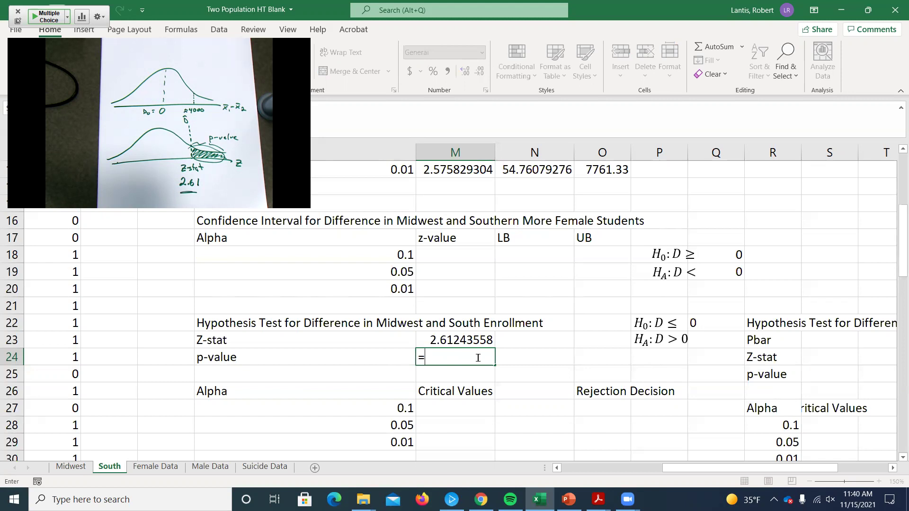
type("norm.s.")
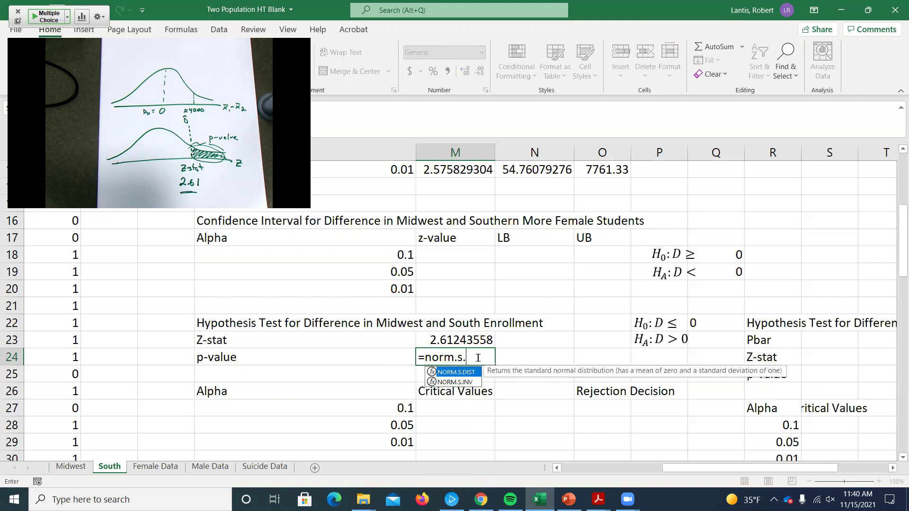
type("dist(")
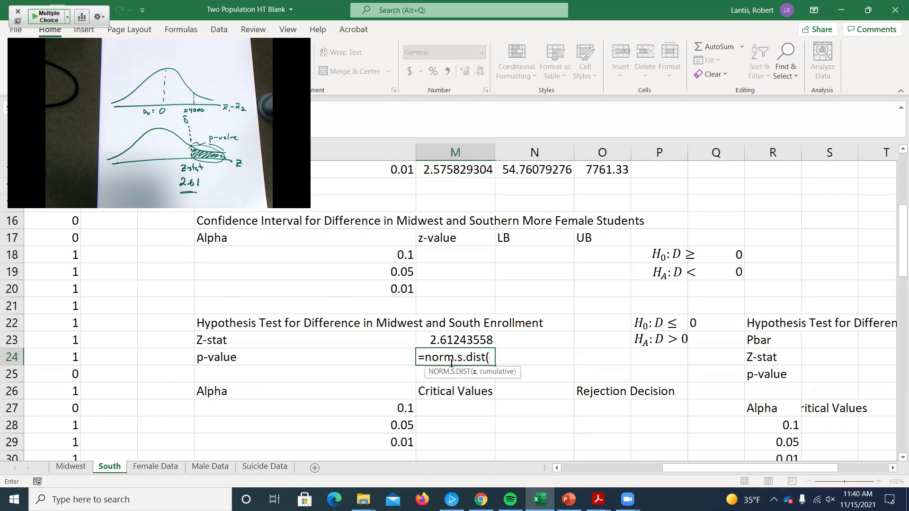
left_click(444, 337)
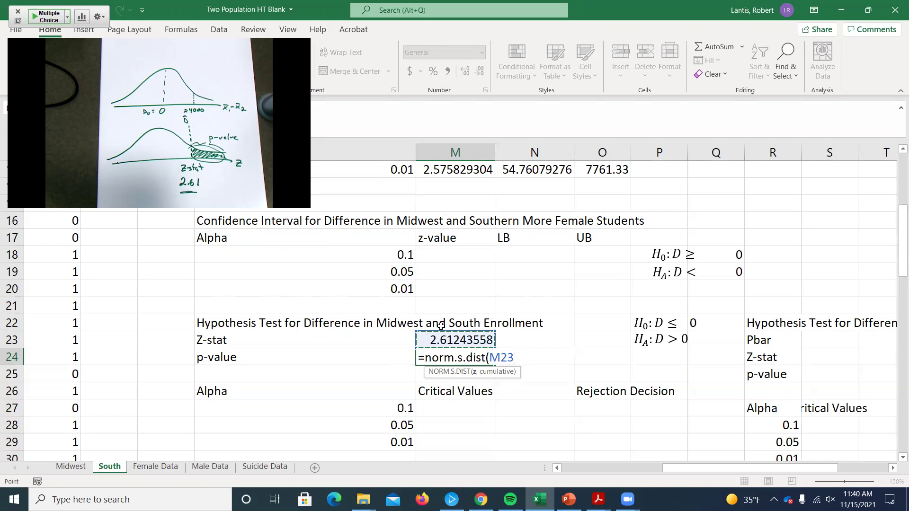
type(",1)")
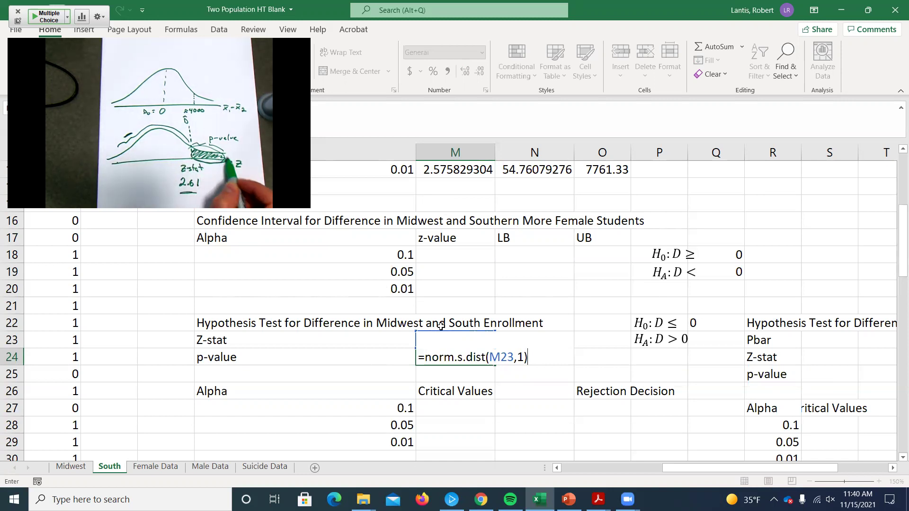
left_click(425, 359)
type("1-")
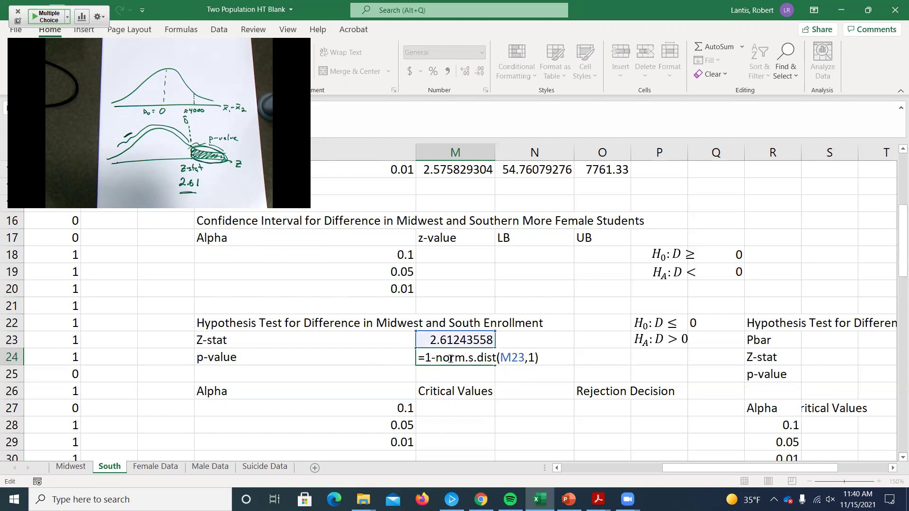
key("Return")
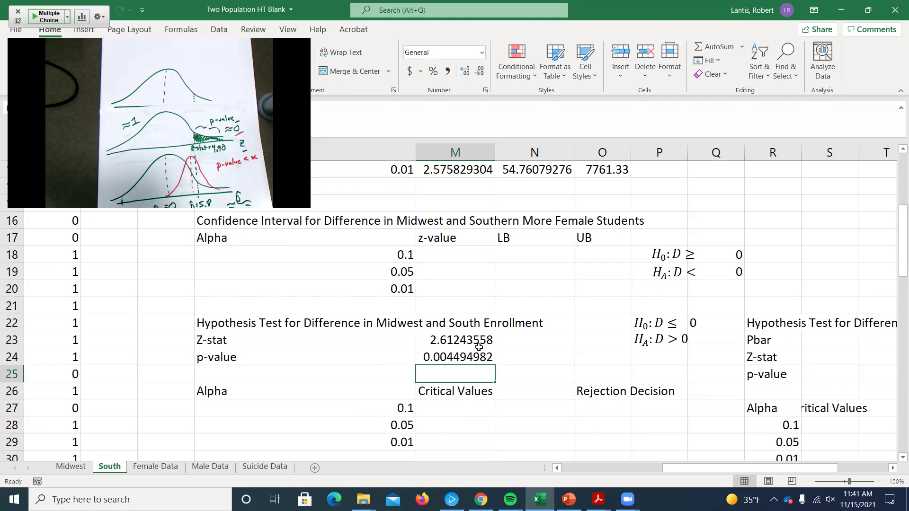
- Enter the rejection decision formula =IF(M24<L27,"REJECT","FAIL TO REJECT") in O27 for the 0.1 alpha
scroll(479, 347, "down", 1)
left_click(576, 356)
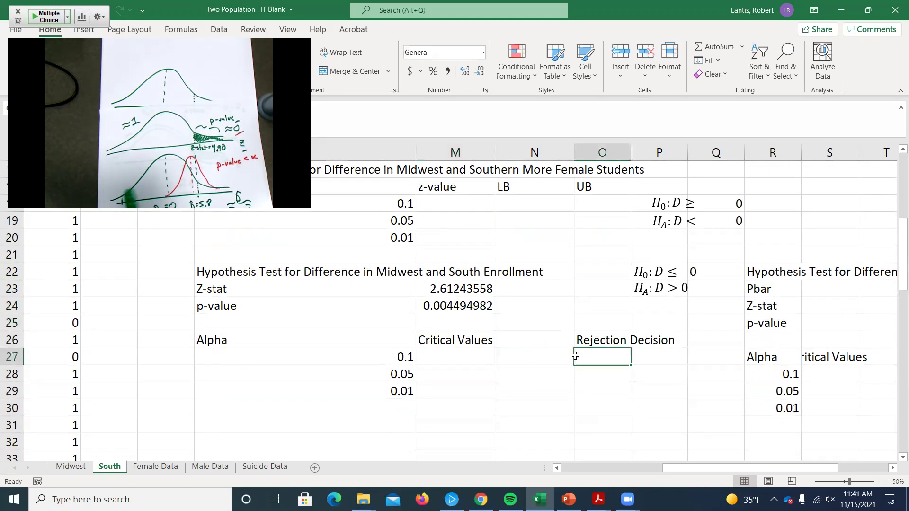
type("=if(")
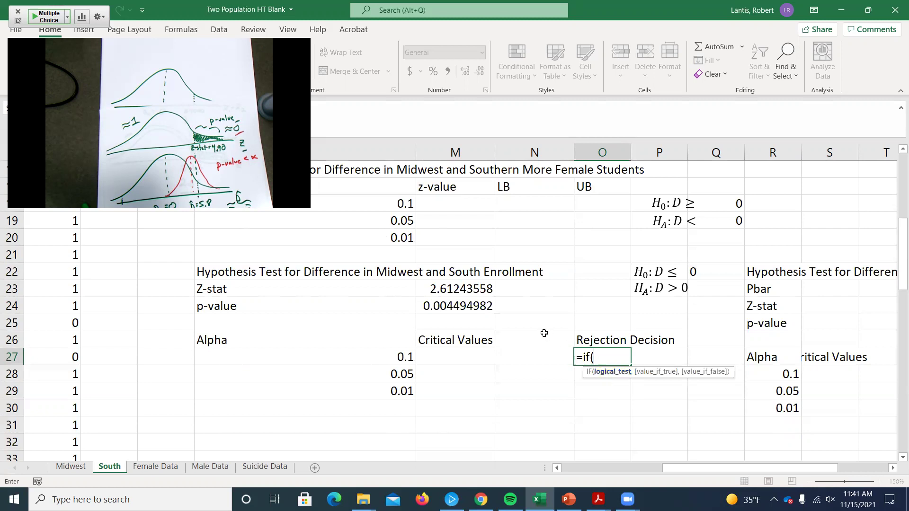
left_click(464, 308)
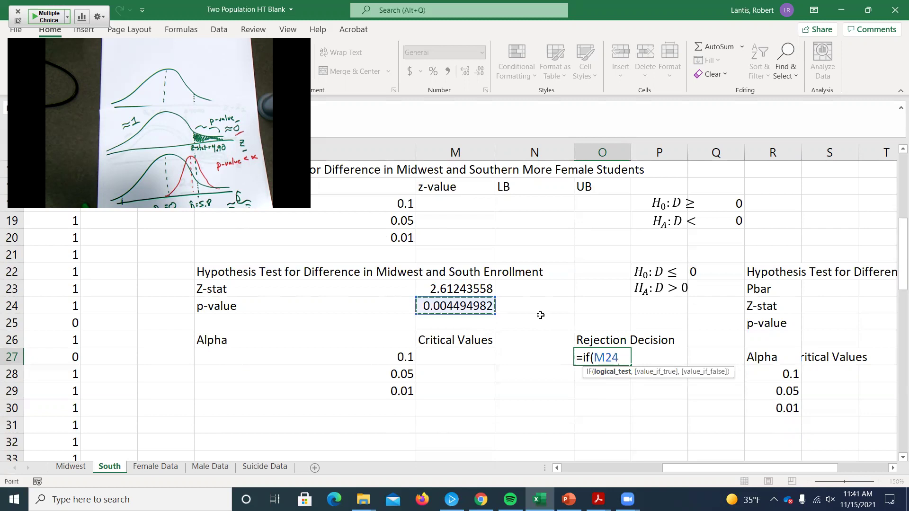
type("<")
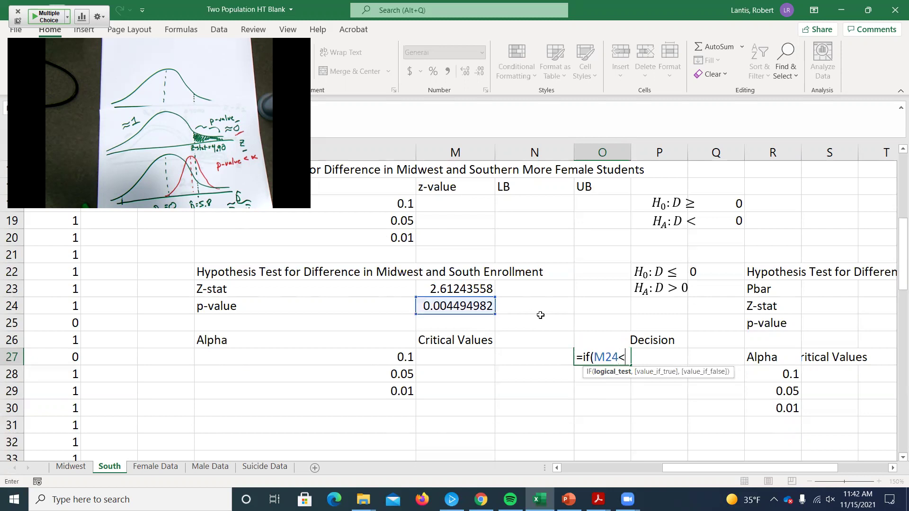
left_click(391, 355)
type(",")
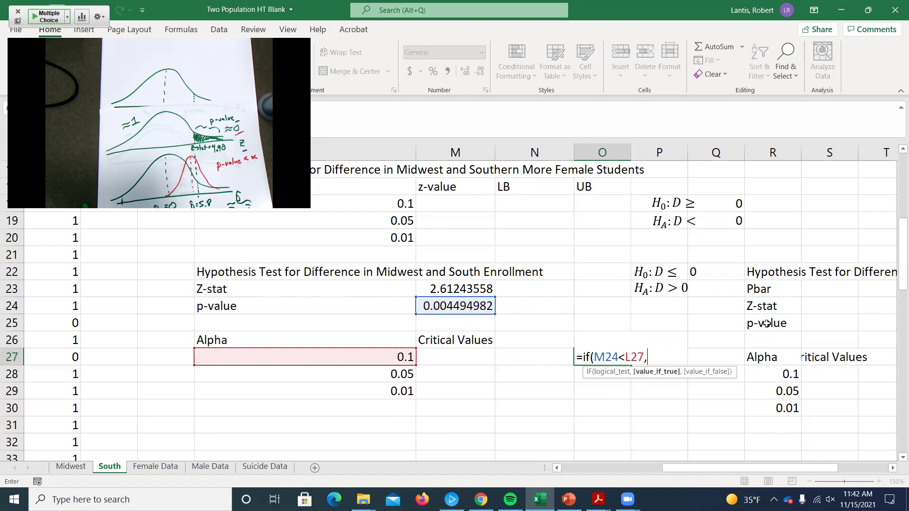
type("REJECT")
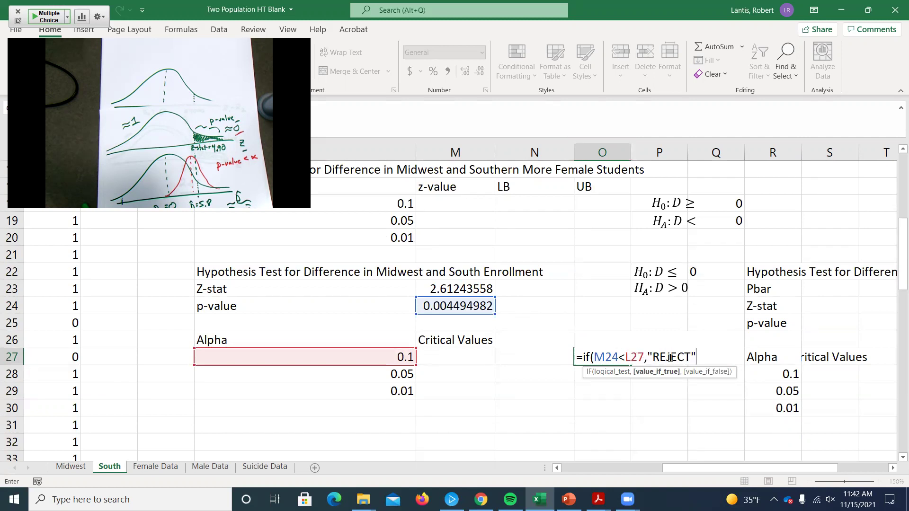
type(",")
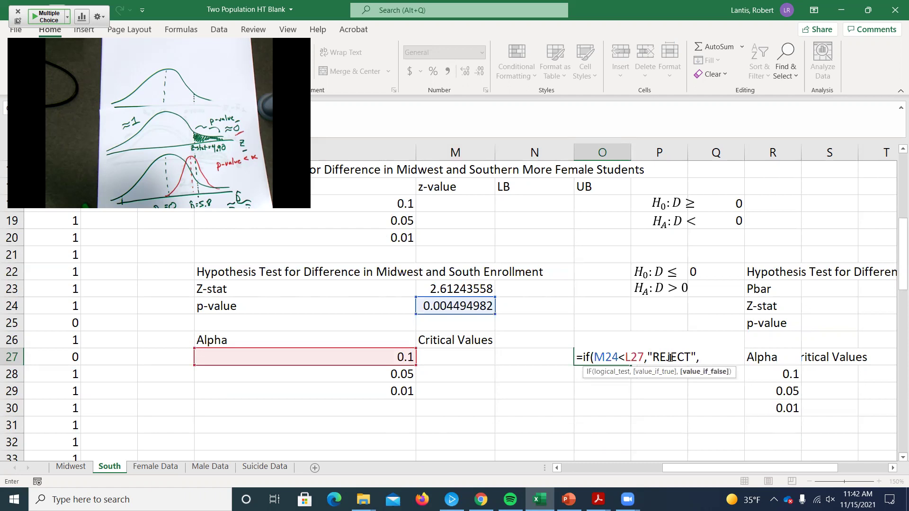
type("\"FAIL TO REJ")
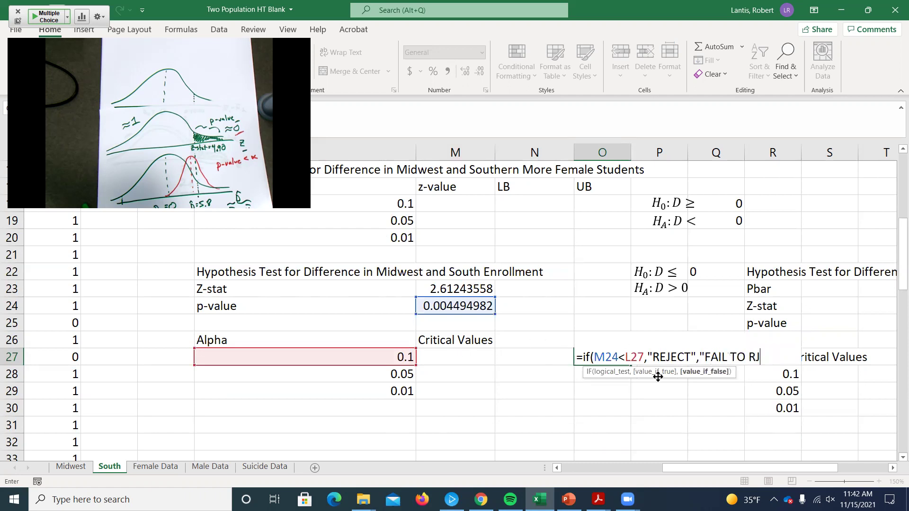
type("ECT\")")
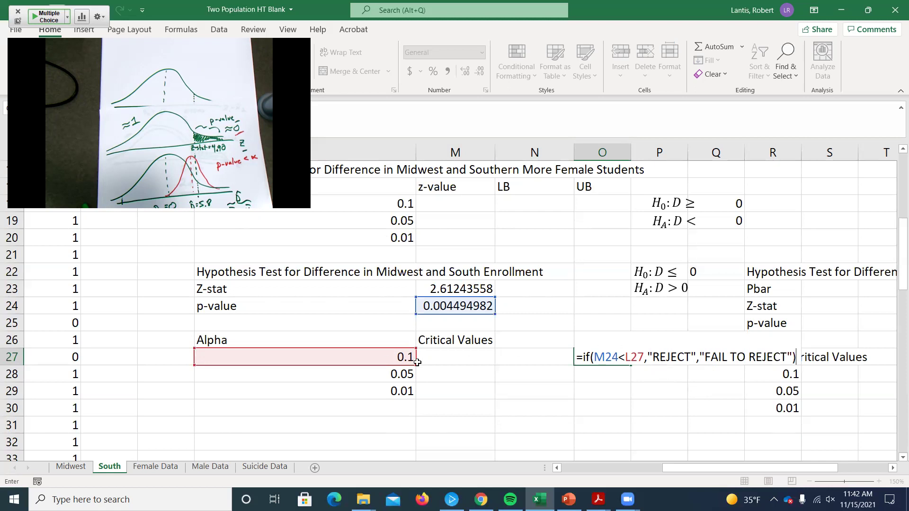
- Make the p-value reference absolute as $M$24 in the O27 formula and fill the rejection decisions down through O29
left_click(596, 356)
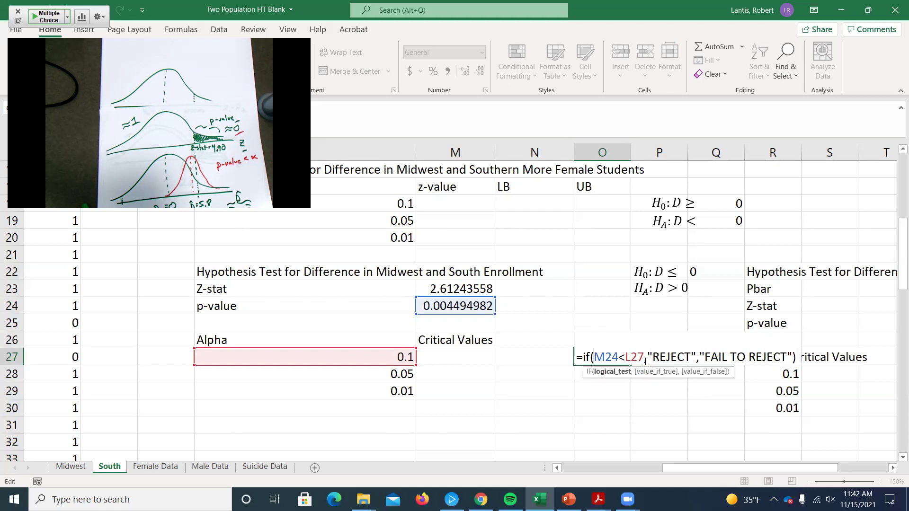
key("F4")
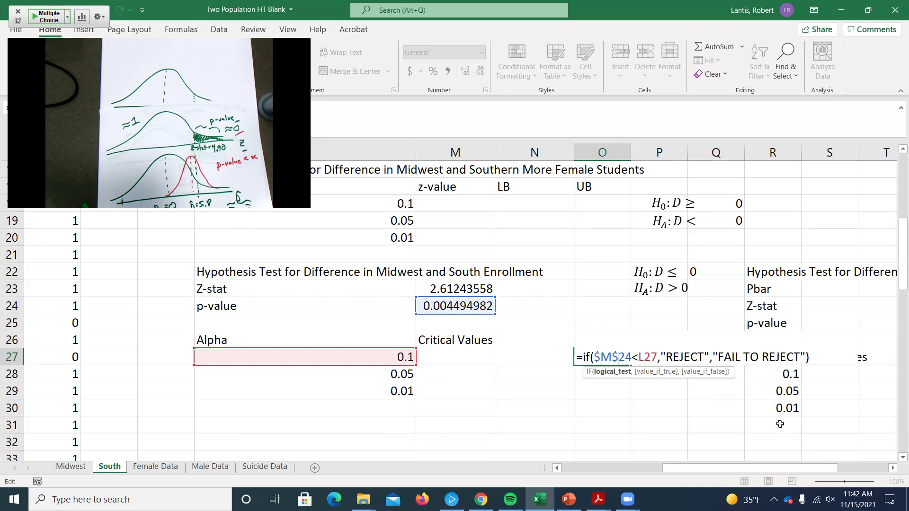
key("Return")
left_click(606, 353)
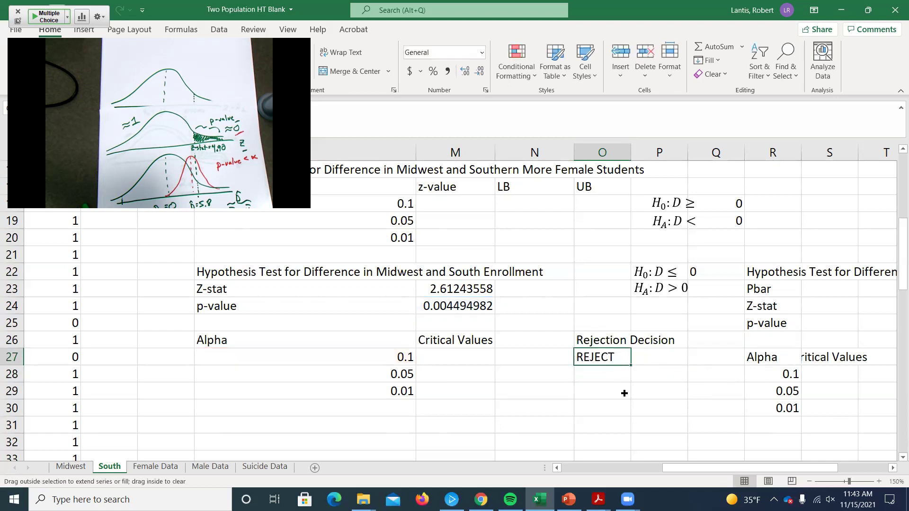
left_click_drag(634, 365, 634, 400)
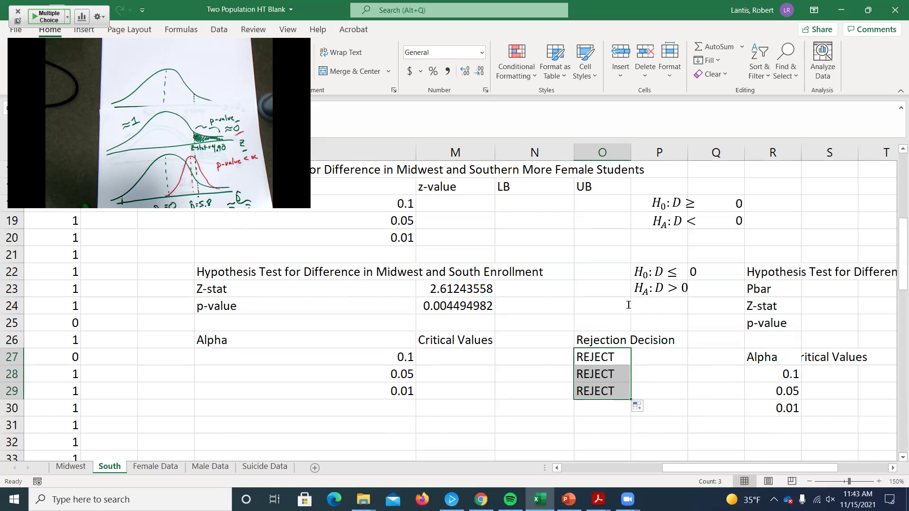
- Compute the upper-tail critical value for the 0.1 alpha in M27 with =NORM.S.INV(1-L27)
left_click(459, 358)
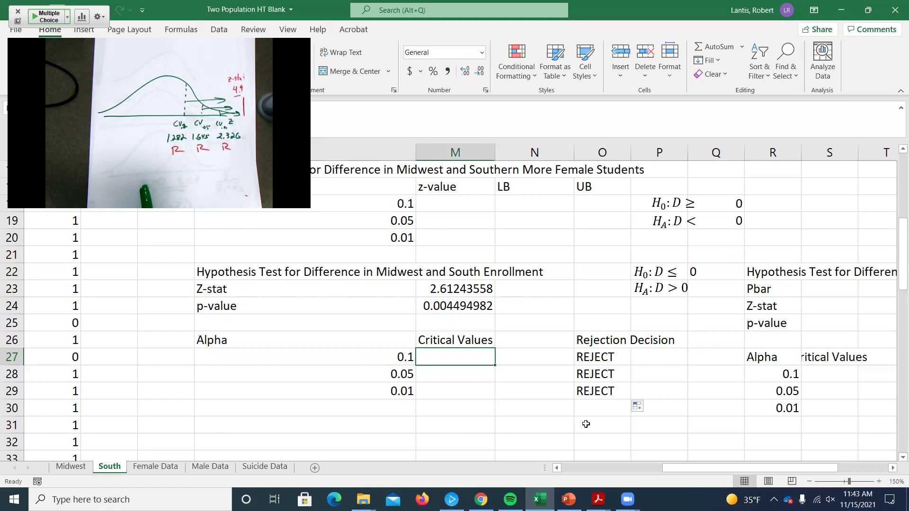
type("=n")
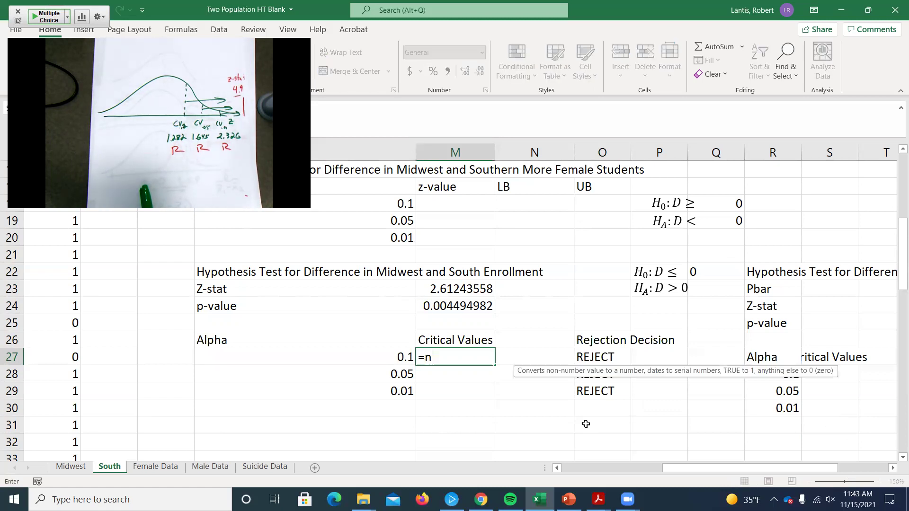
type("orm.s.d")
key("BackSpace")
type("inv(")
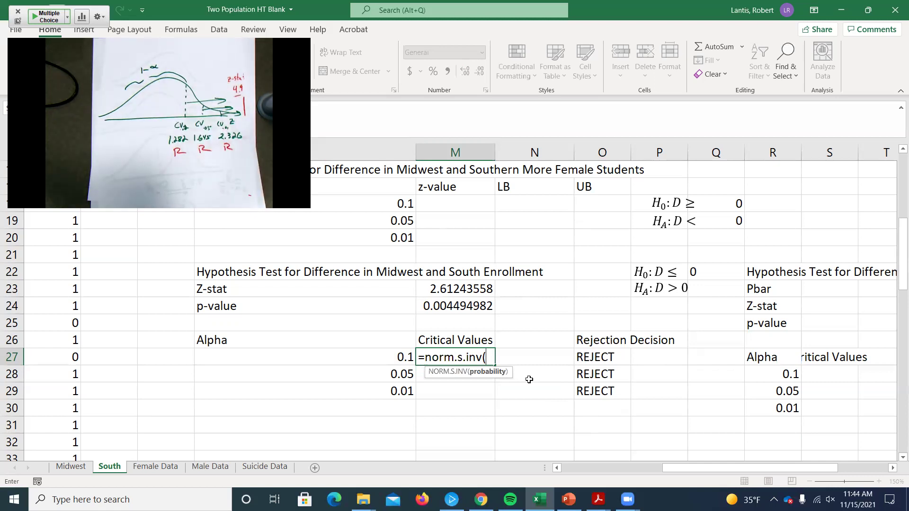
type("1-")
left_click(370, 356)
type(")")
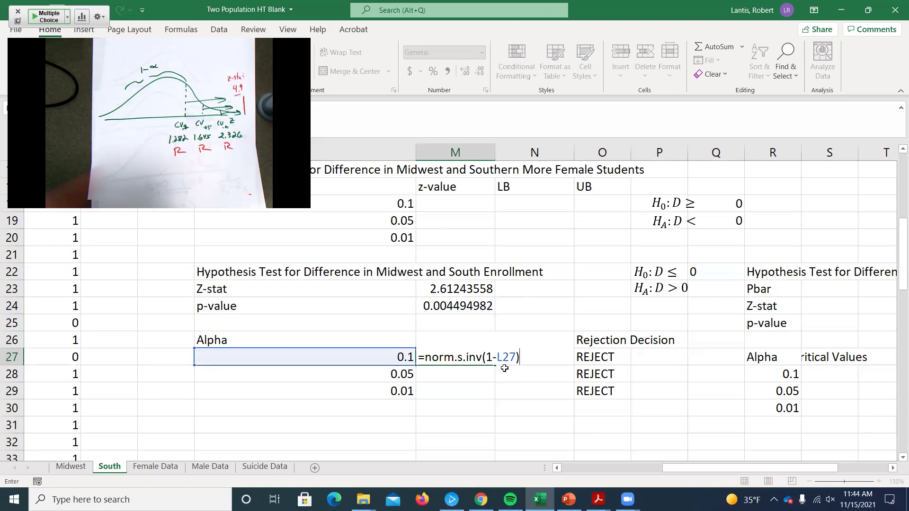
key("Return")
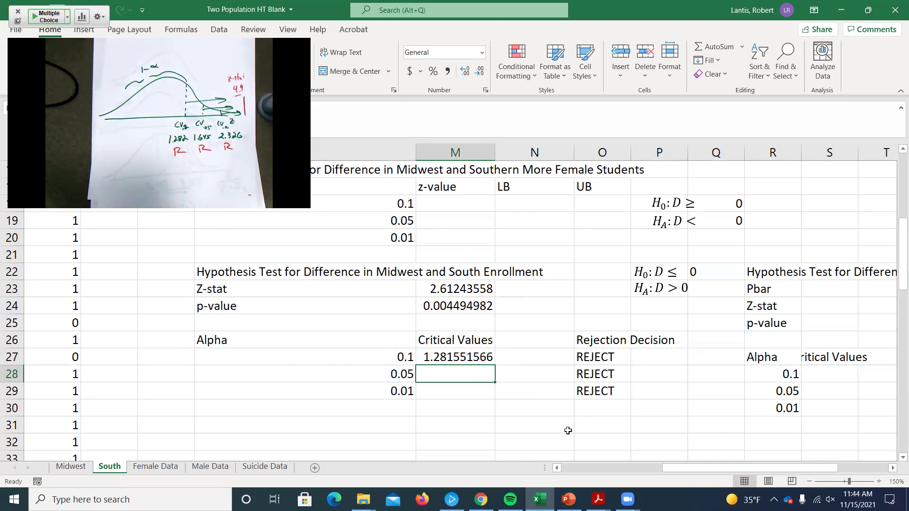
- Fill the critical value formula from M27 down through M29 for the 0.05 and 0.01 alphas
left_click(472, 355)
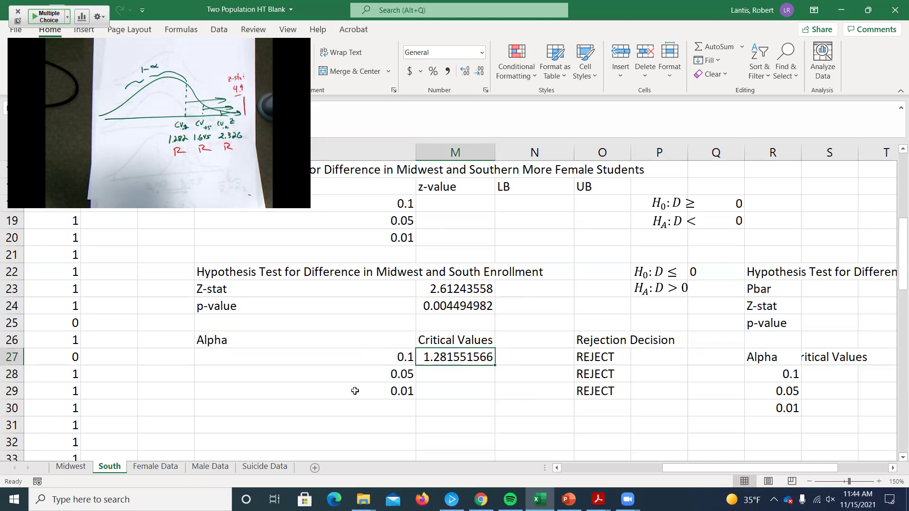
left_click_drag(495, 364, 493, 397)
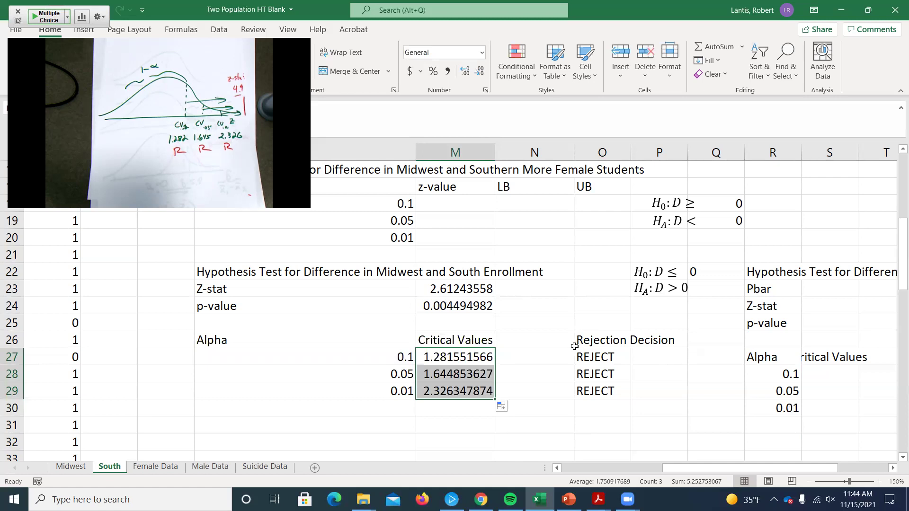
left_click(540, 340)
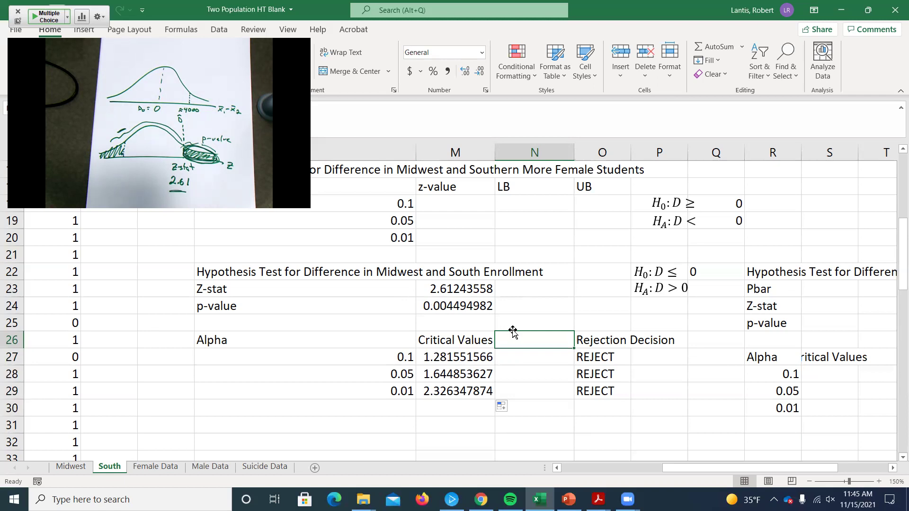
- Try a two-tailed p-value in M24 with =(1-NORM.S.DIST(M23,1))*2 and undo the change
left_click(462, 303)
double_click(441, 305)
key("Left")
key("Left")
key("Left")
type("(")
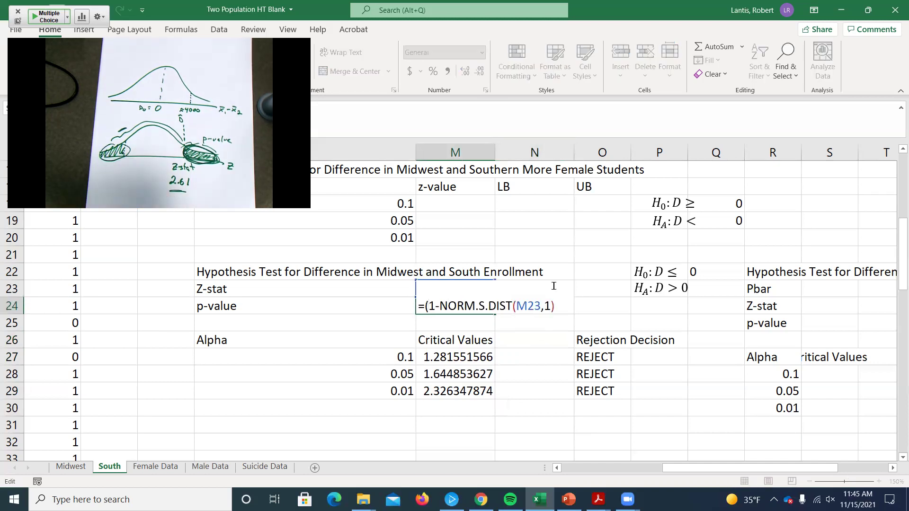
left_click(564, 305)
type(")*2")
key("Return")
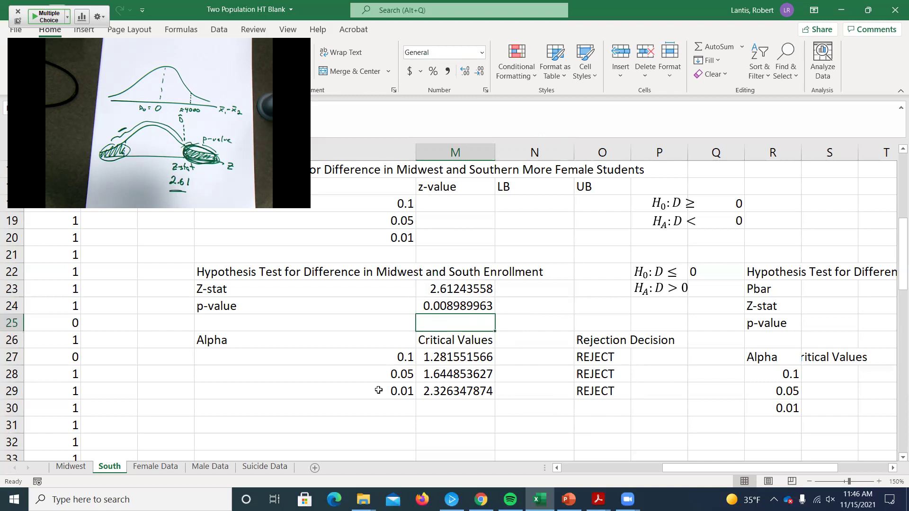
key("ctrl+z")
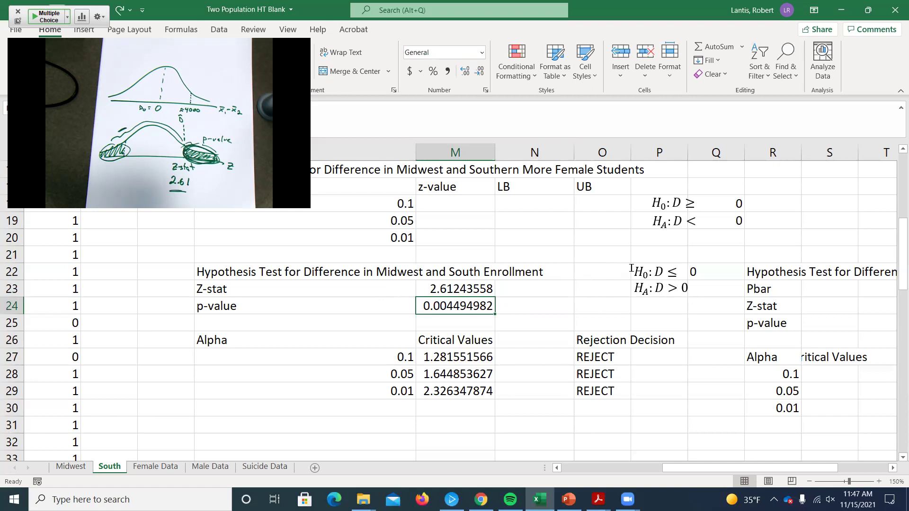
- Change the hypothesized difference in the enrollment test's null hypothesis to 1000
left_click(682, 290)
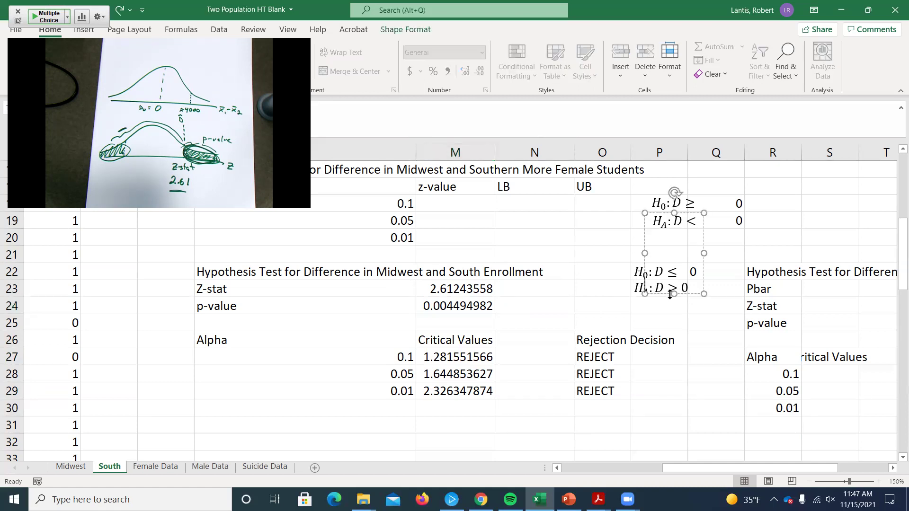
double_click(713, 274)
key("BackSpace")
type("1000")
- Change the enrollment test's alternative hypothesis equation to D > 1000, removing the leftover zero
left_click(654, 292)
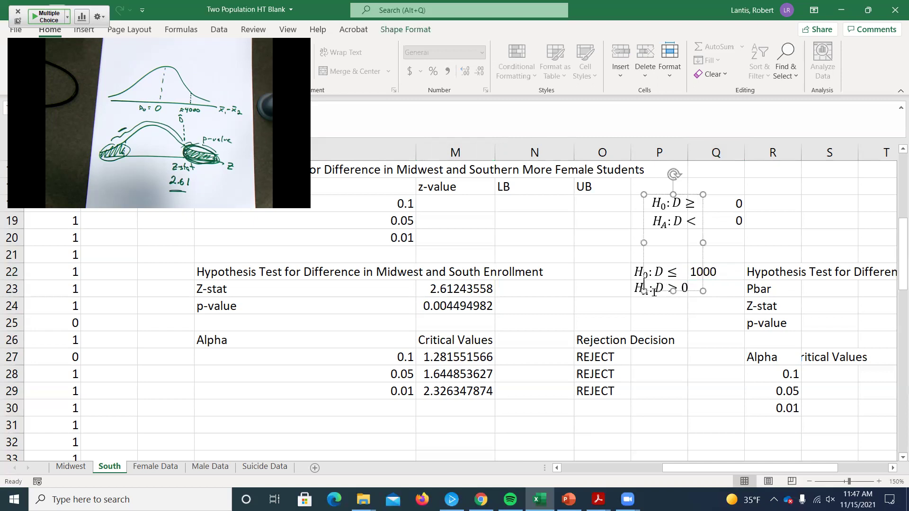
left_click(638, 293)
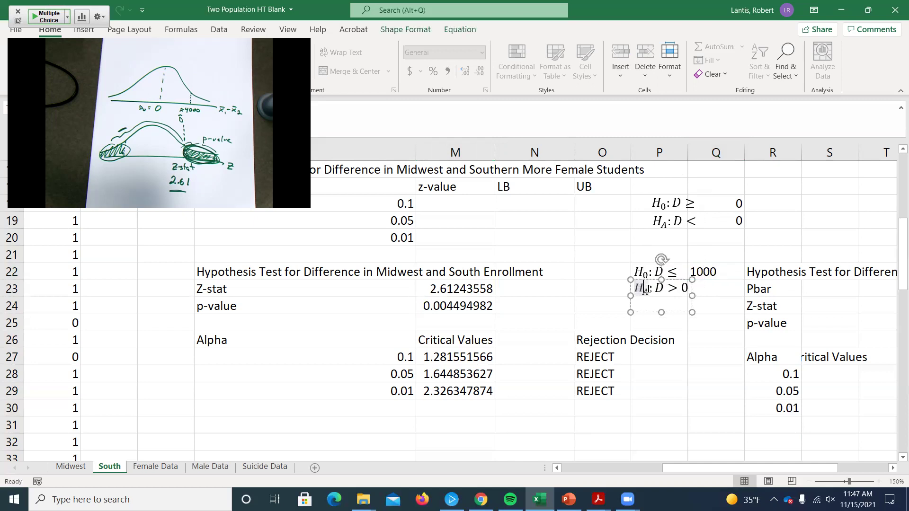
key("End")
key("Left")
type("1000")
key("Return")
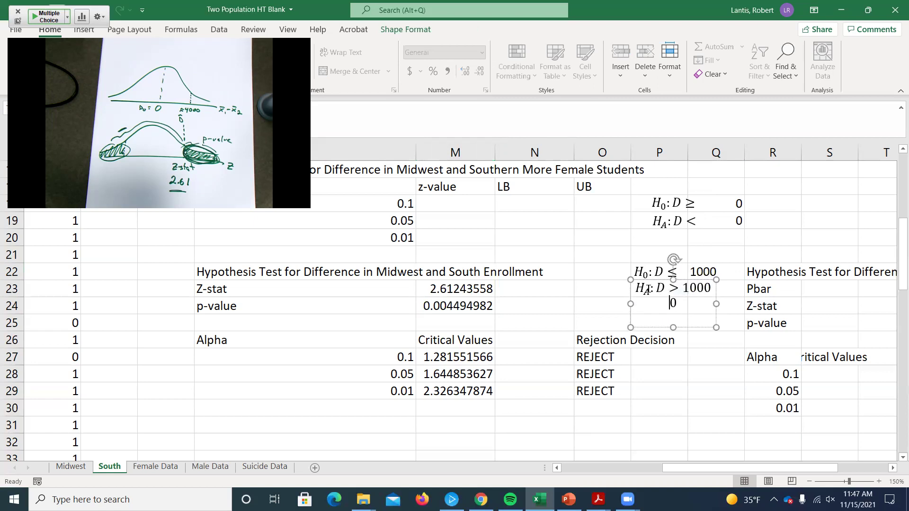
key("BackSpace")
key("BackSpace")
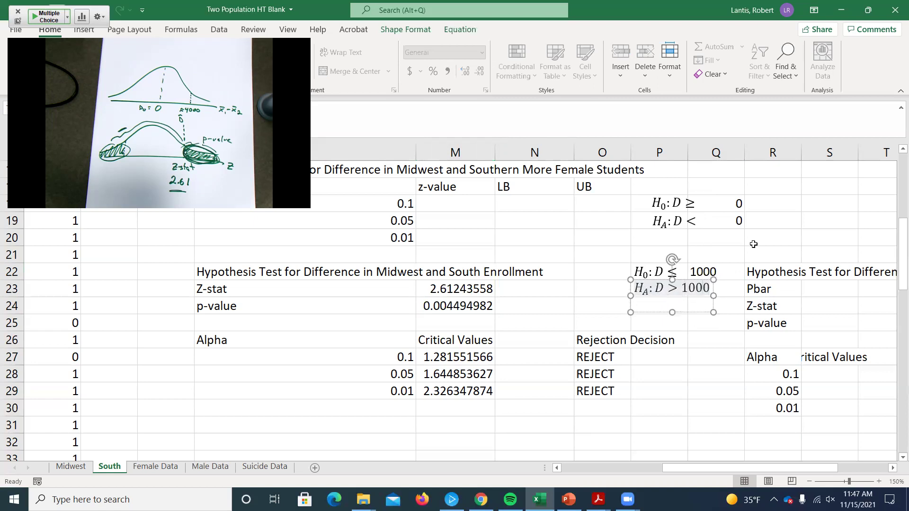
left_click(754, 242)
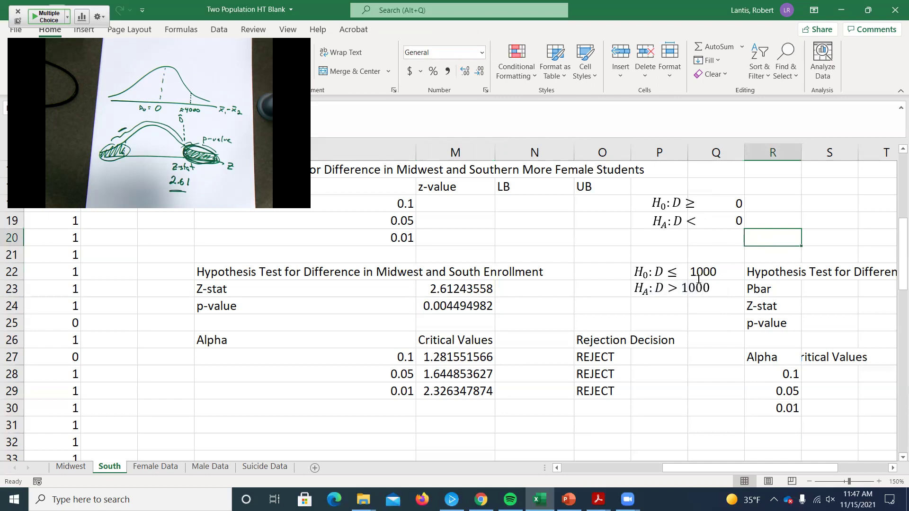
- Open the Z-stat formula in M23 for editing
left_click(467, 306)
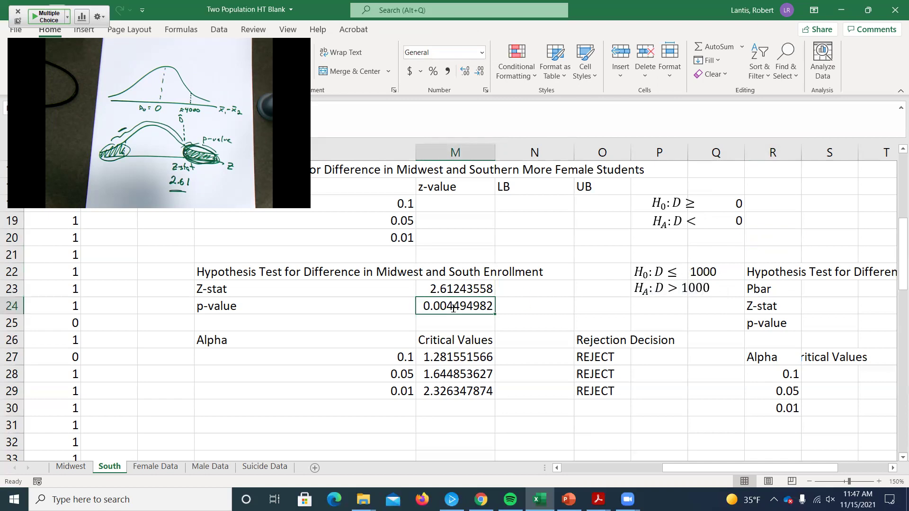
double_click(466, 306)
key("Return")
left_click(466, 293)
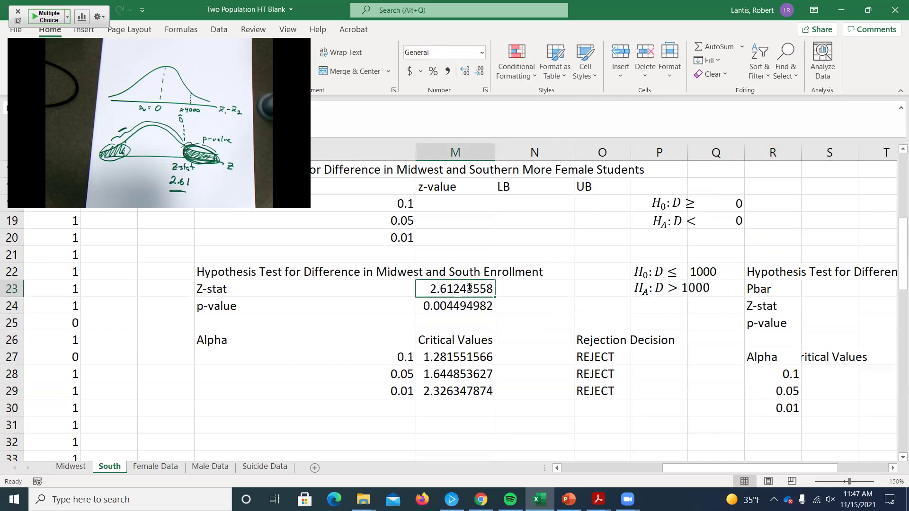
double_click(465, 292)
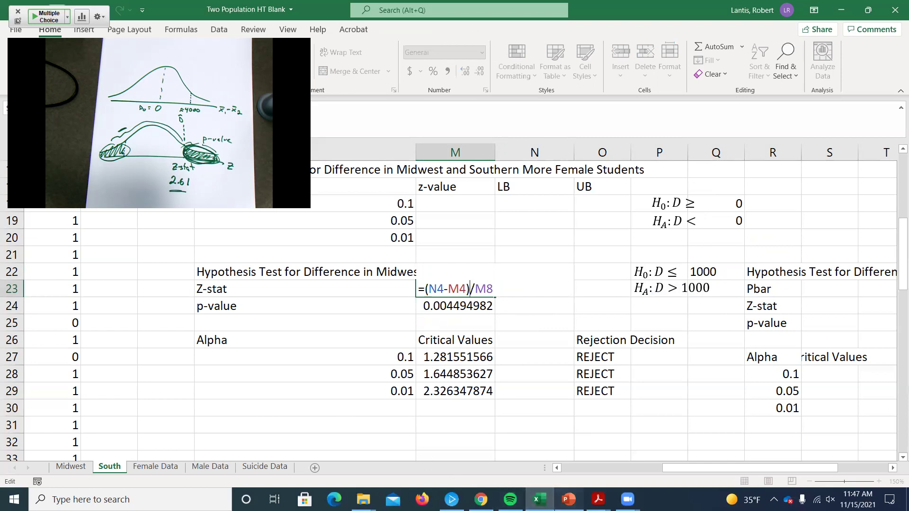
- Switch to PowerPoint to review the Z test statistic formula for known σ on slide 17, and return to the Excel workbook
left_click(568, 500)
scroll(284, 334, "up", 4)
scroll(298, 338, "up", 1)
scroll(300, 338, "down", 1)
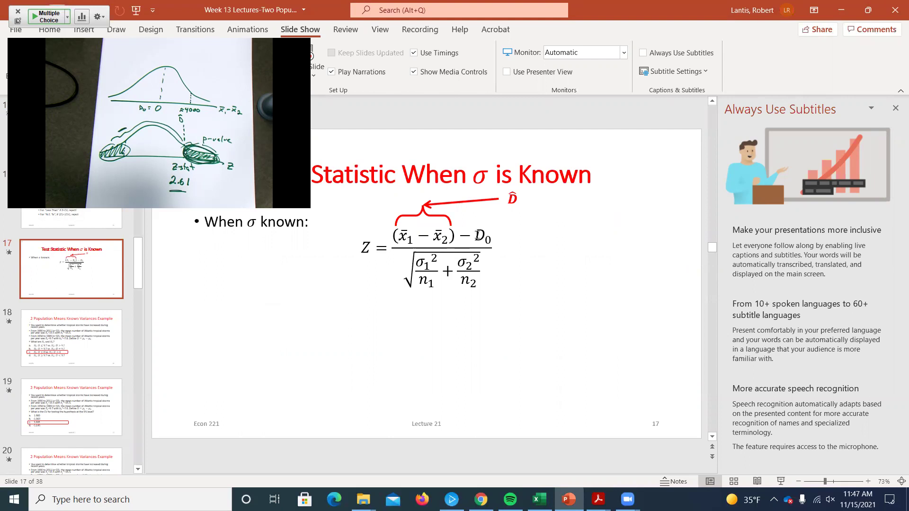
left_click(539, 499)
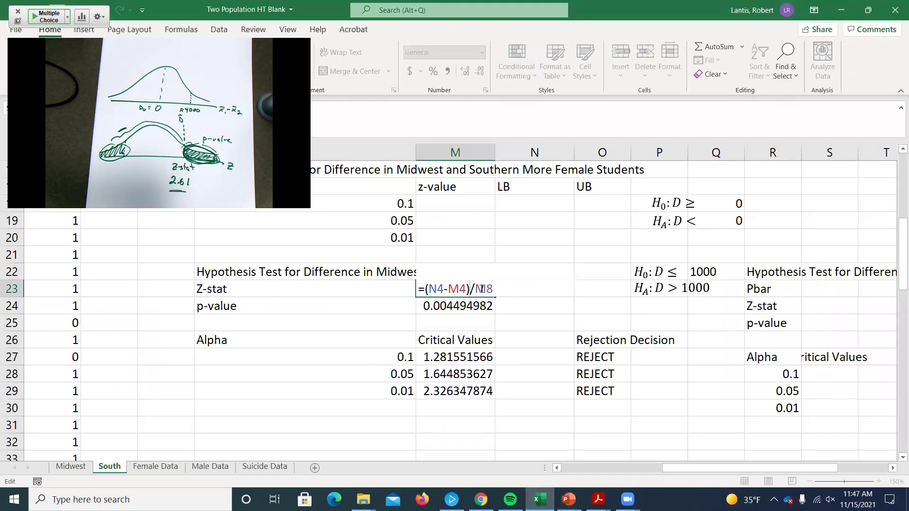
- Change the enrollment test's Z-stat formula in M23 to =((N4-M4)-Q22)/M8 so it subtracts the hypothesized difference
type("-")
left_click(713, 269)
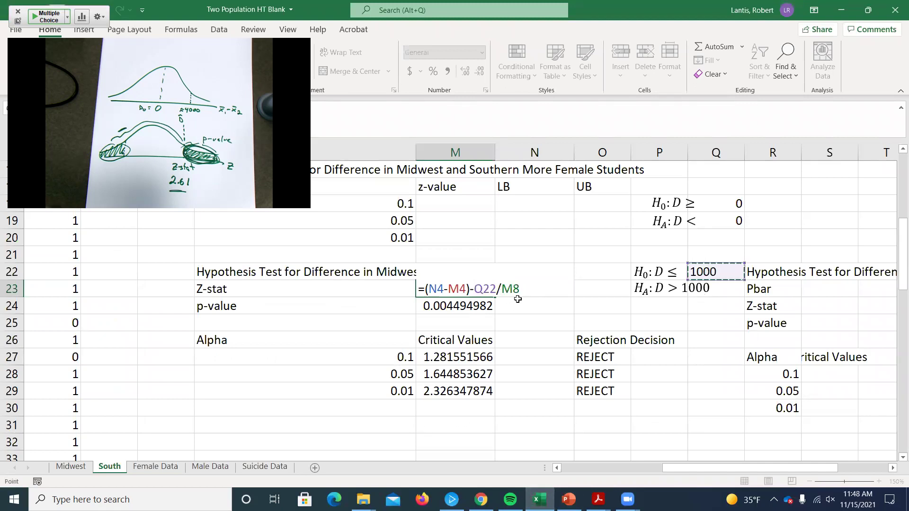
left_click(502, 297)
key("Home")
key("Right")
type("(")
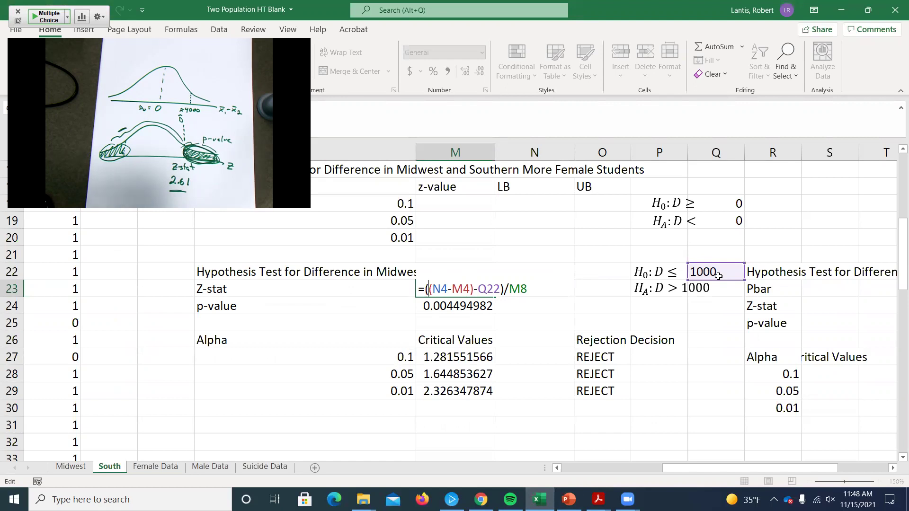
key("Return")
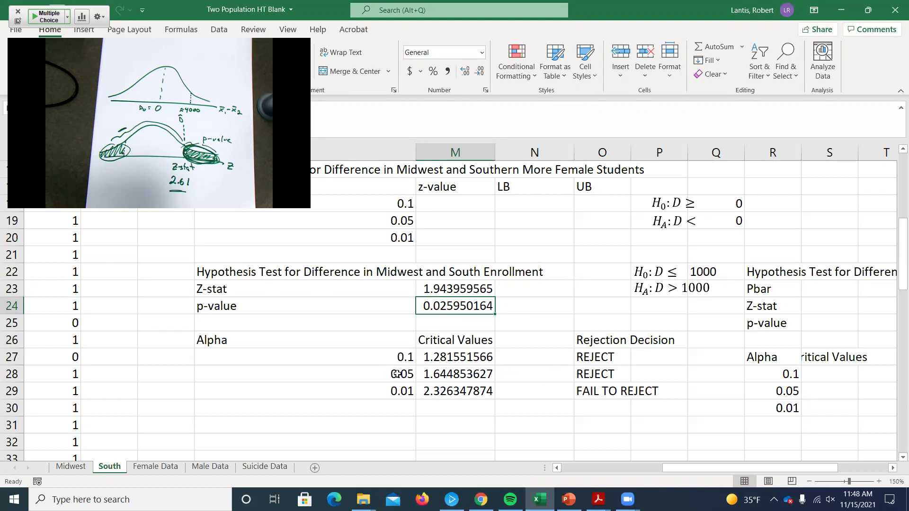
- Inspect the enrollment test's rejection decision formula for alpha 0.01 in O29 without changing it
double_click(597, 386)
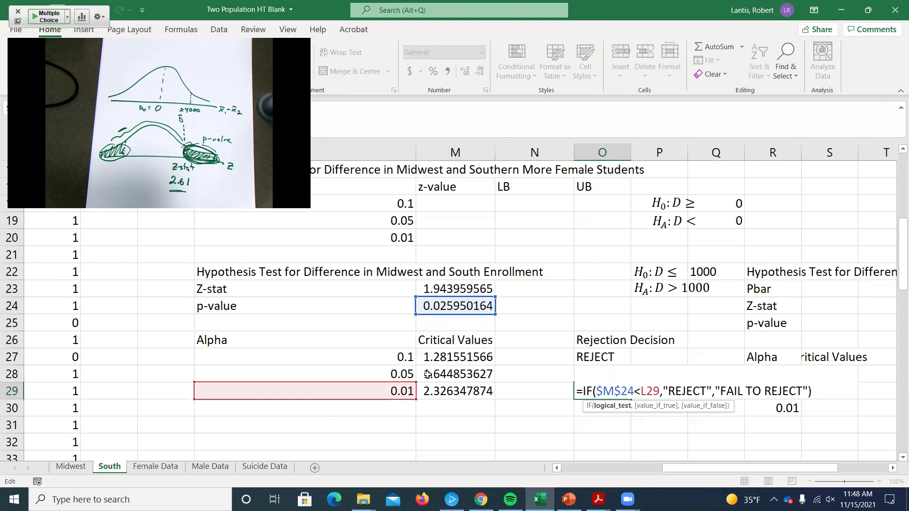
key("Return")
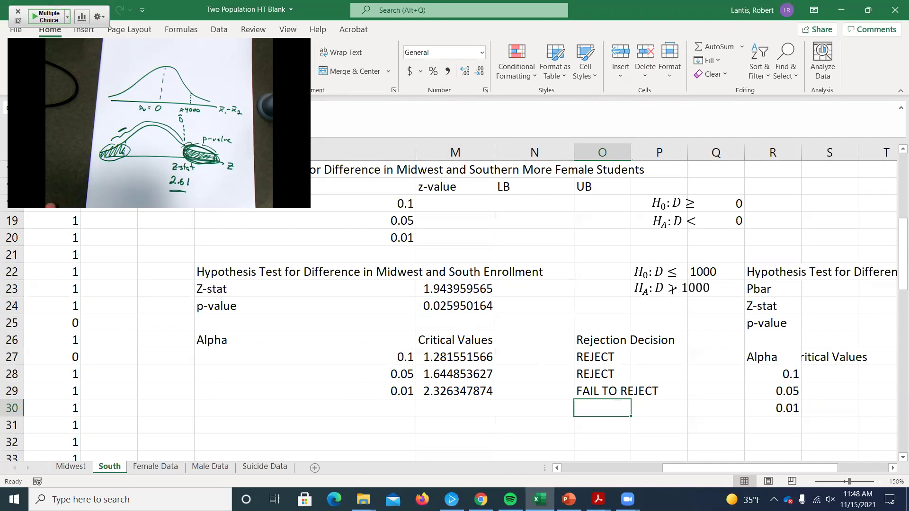
- Set the hypothesized difference in the enrollment test's null hypothesis in Q22 to 0
left_click(693, 274)
left_click(720, 271)
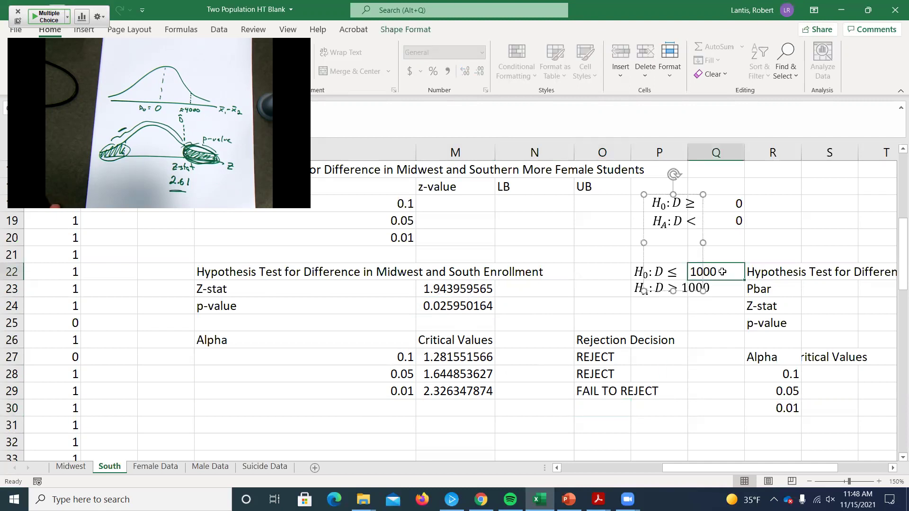
double_click(725, 271)
double_click(725, 270)
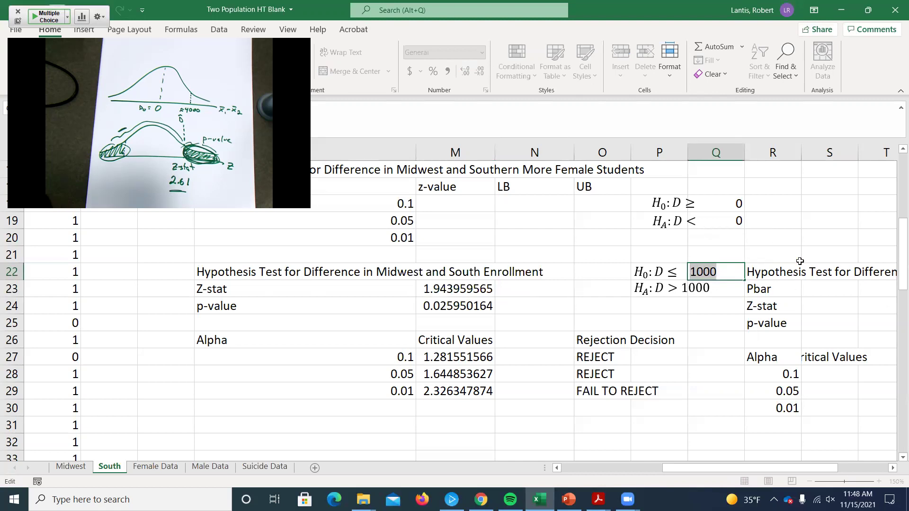
type("0")
key("Return")
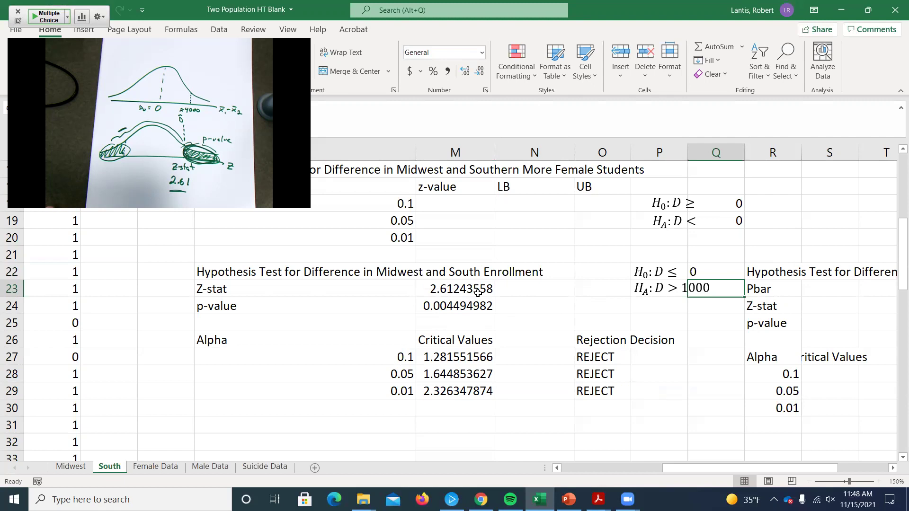
- Set the hypothesized difference in the enrollment test's null hypothesis in Q22 to 2000
double_click(719, 267)
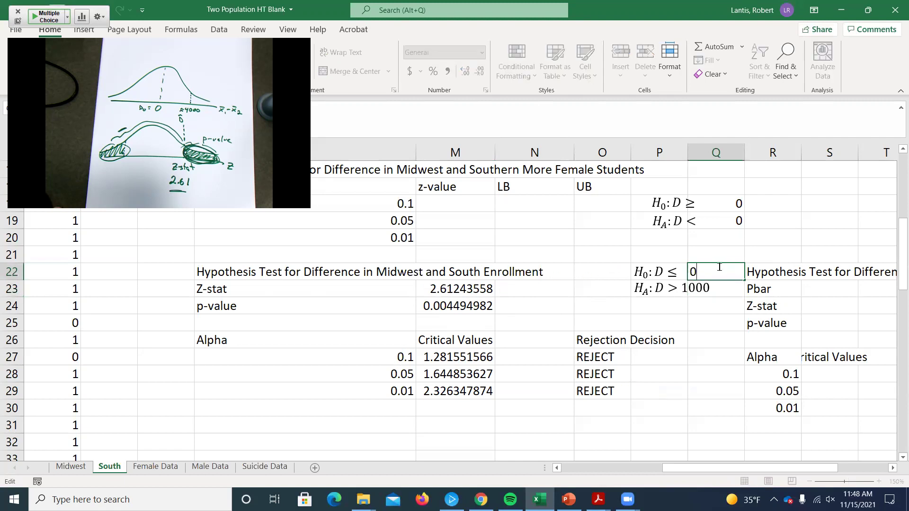
key("BackSpace")
type("2000")
key("Return")
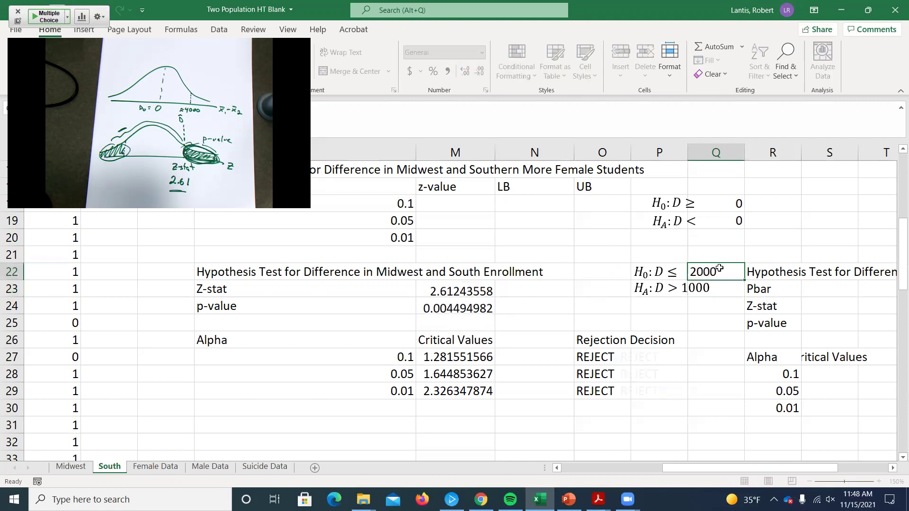